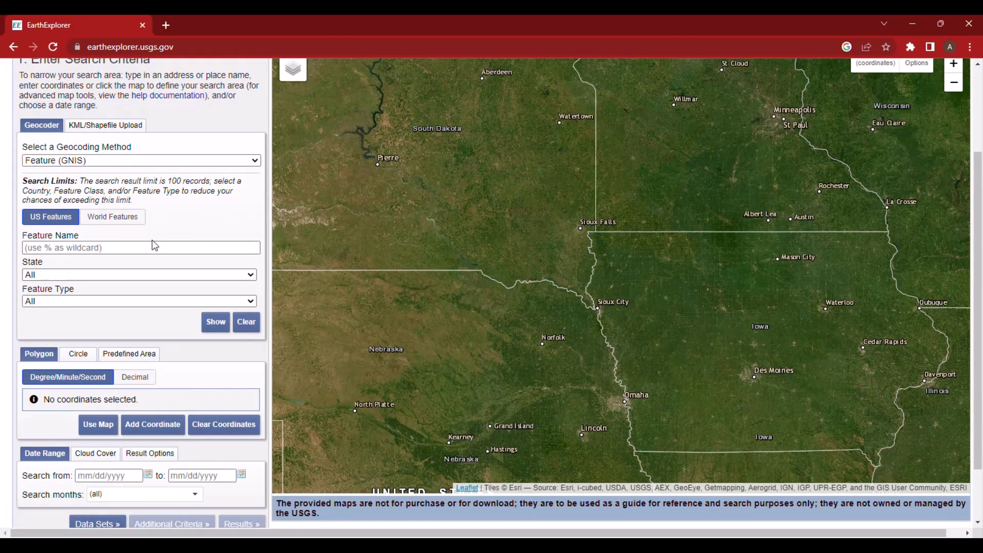
pyautogui.scroll(1, 768, 179)
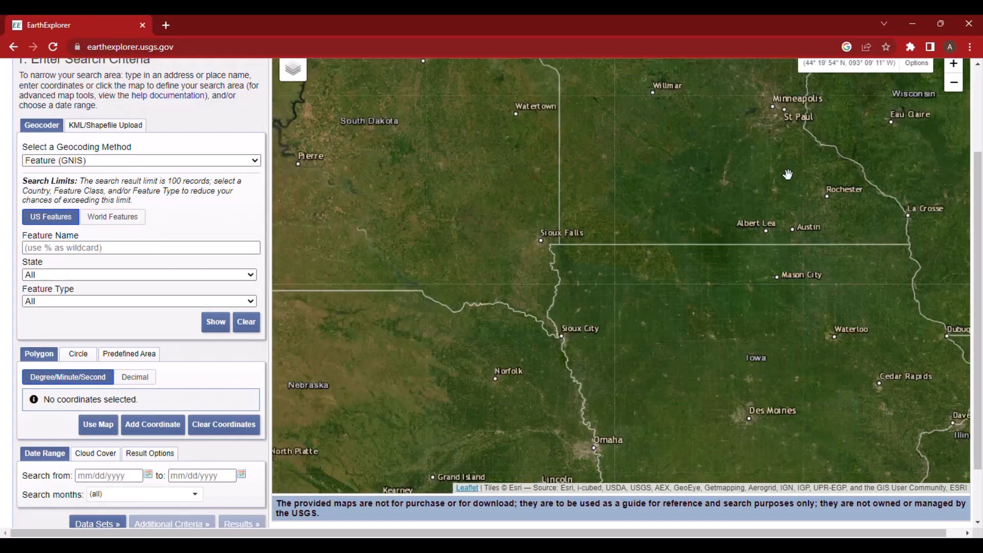
pyautogui.scroll(-2, 768, 184)
pyautogui.scroll(1, 768, 190)
pyautogui.scroll(-2, 270, 189)
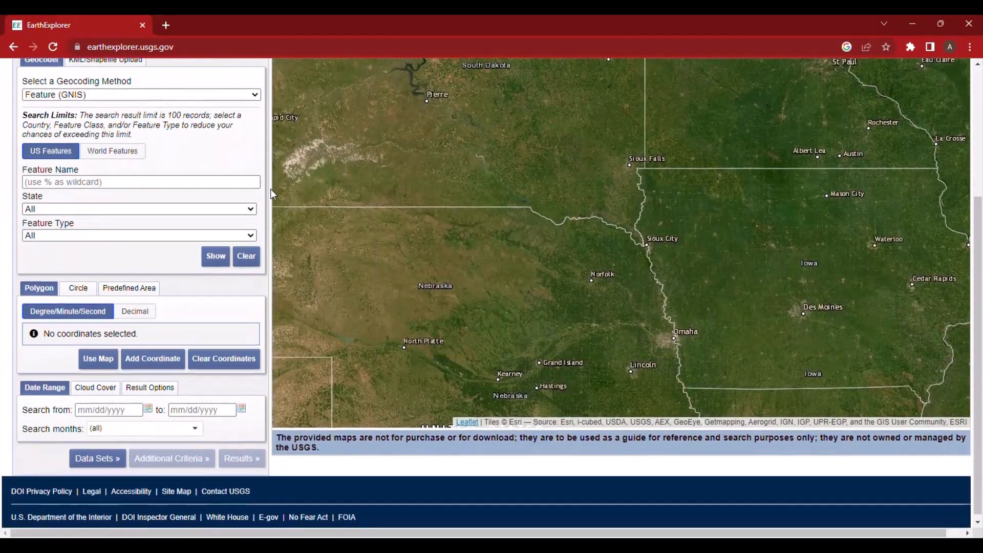
# Step: Go to the EarthExplorer login page and open the registration form for a new account
pyautogui.scroll(3, 250, 165)
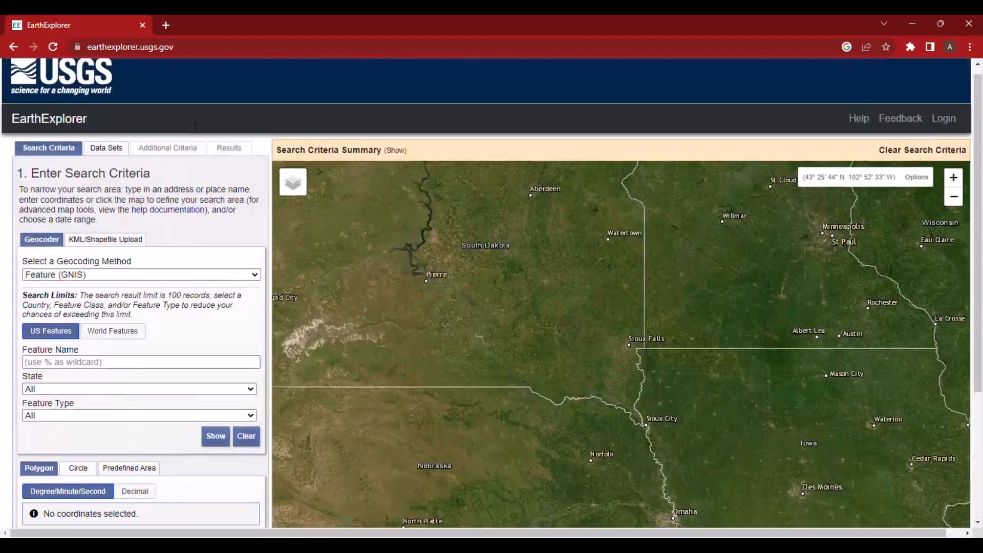
pyautogui.click(945, 128)
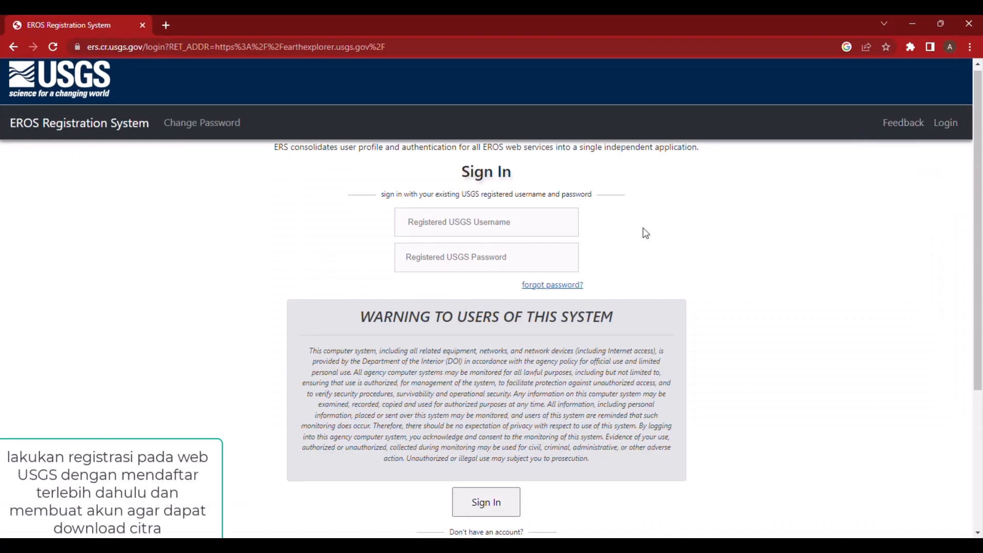
pyautogui.scroll(-3, 646, 231)
pyautogui.click(518, 382)
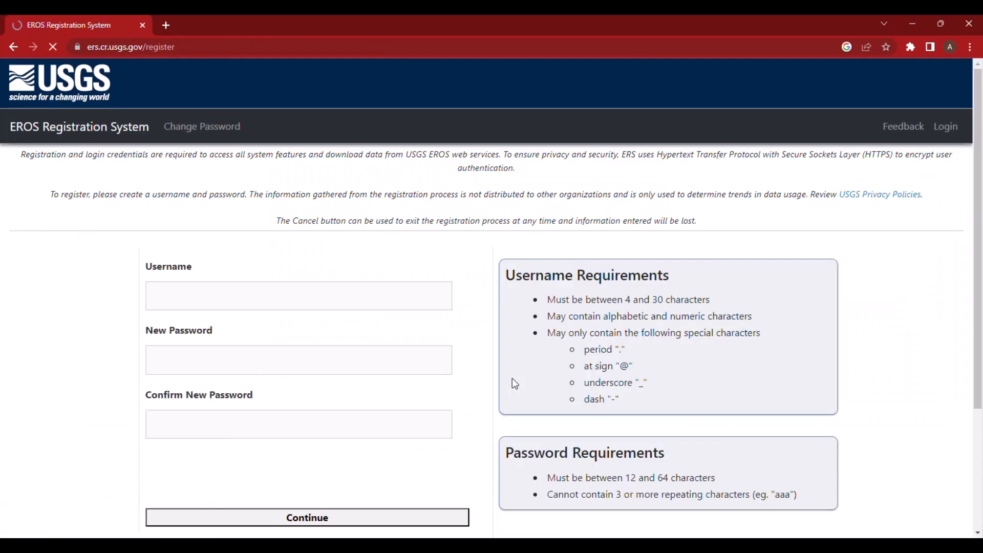
# Step: Enter labpwk as the username for the new account
pyautogui.click(338, 302)
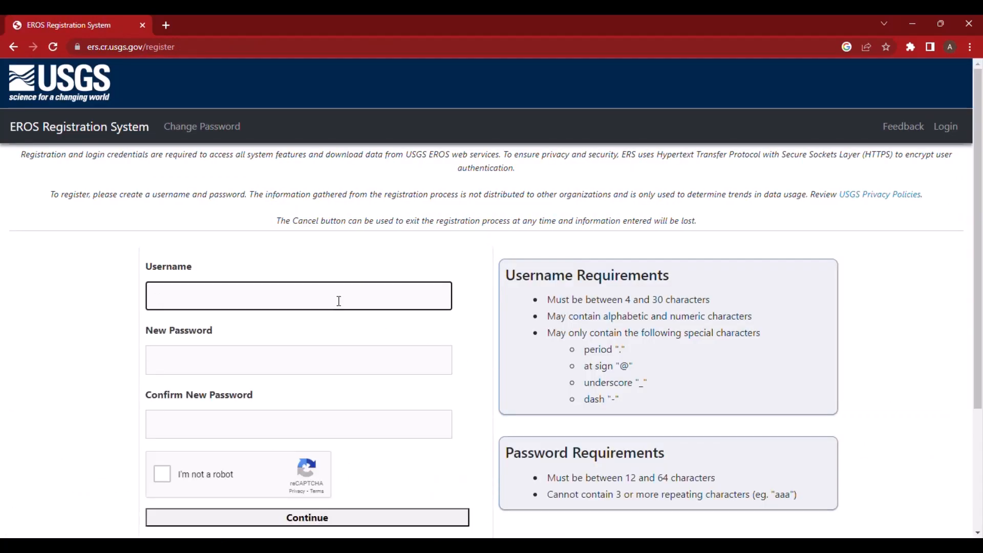
pyautogui.write('labpwk')
pyautogui.press('Tab')
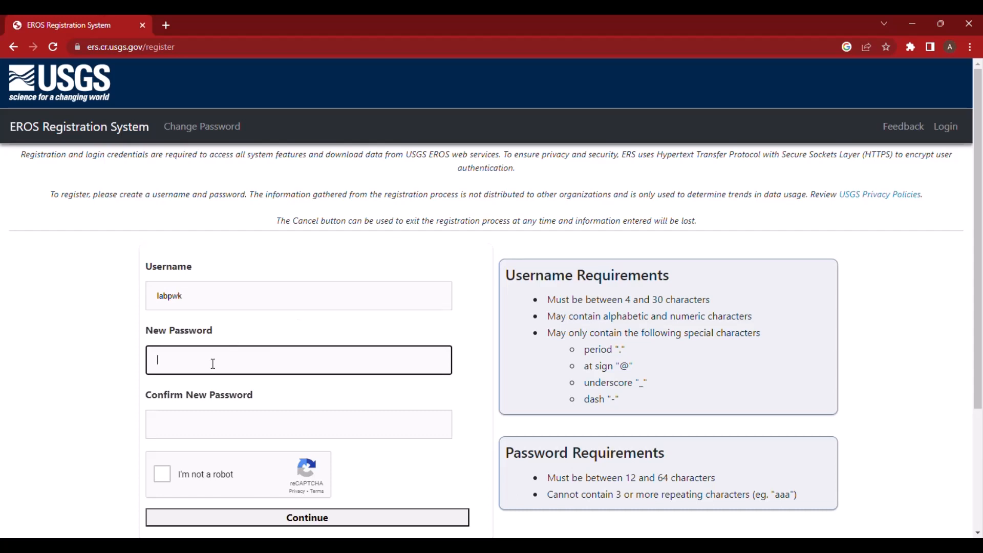
# Step: Fill in the new password and its confirmation, and complete the "I'm not a robot" check
pyautogui.write('•••••••••')
pyautogui.scroll(-2, 213, 363)
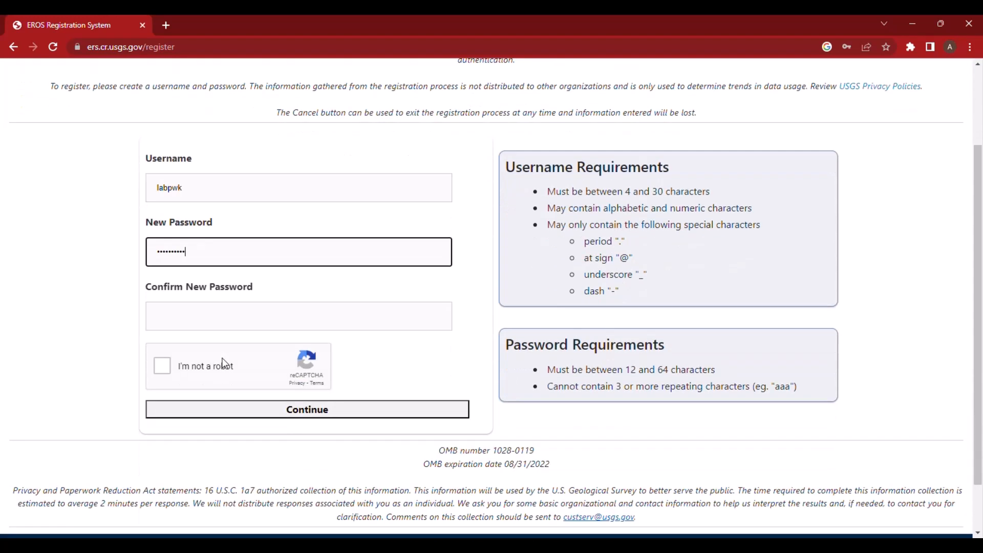
pyautogui.click(216, 311)
pyautogui.write('•••••••••')
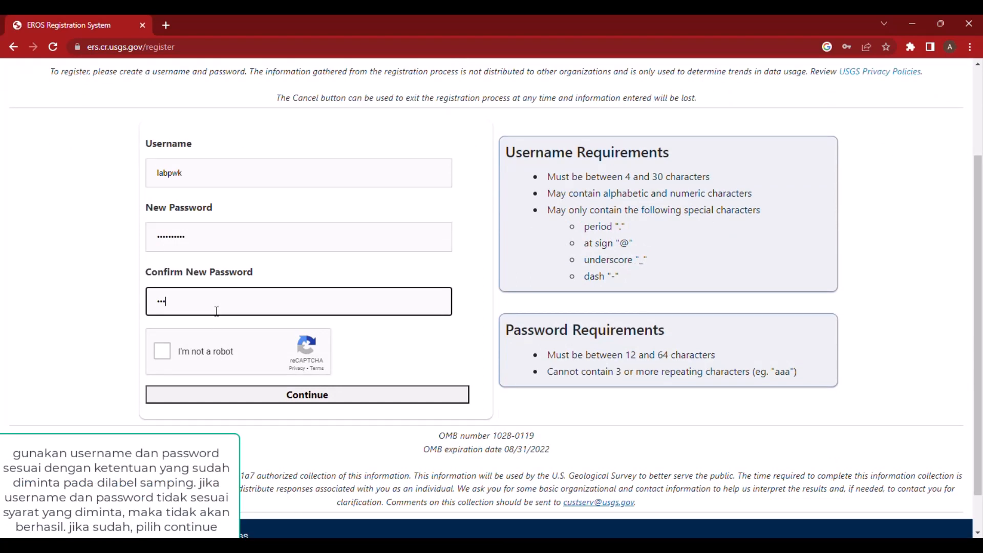
pyautogui.write('•')
pyautogui.click(163, 350)
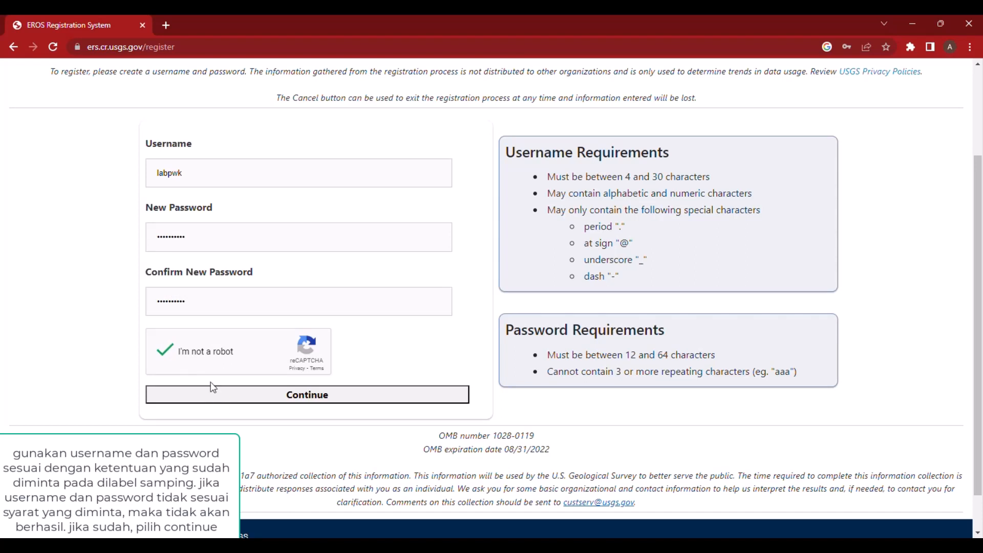
# Step: Try to amend the new password and its confirmation and continue the registration
pyautogui.click(207, 244)
pyautogui.write('*')
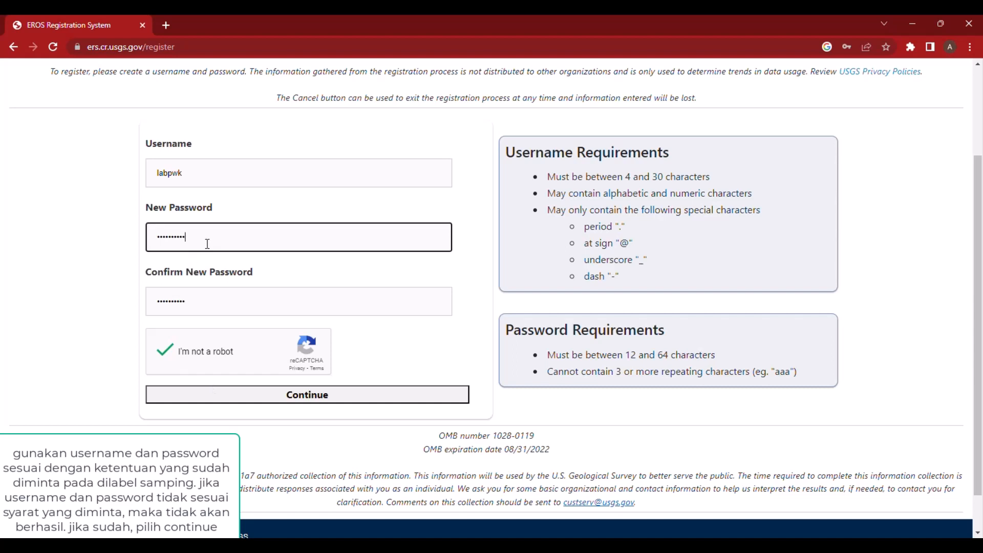
pyautogui.click(226, 312)
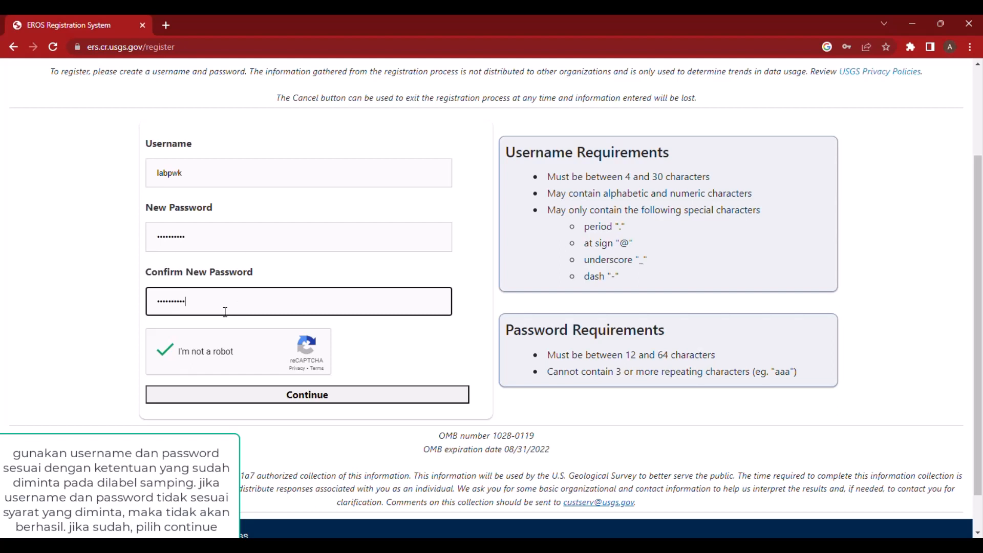
pyautogui.write('*')
pyautogui.click(313, 403)
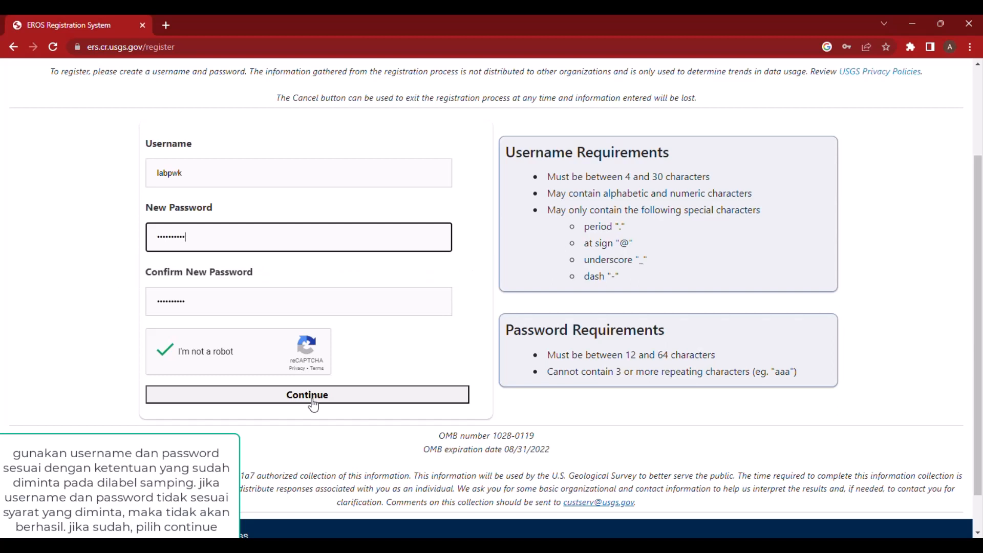
# Step: Replace the new password and its confirmation with one meeting the 12-character minimum, and continue to the demographic questions
pyautogui.doubleClick(207, 244)
pyautogui.write('•••••••••••')
pyautogui.press('Tab')
pyautogui.write('••••••')
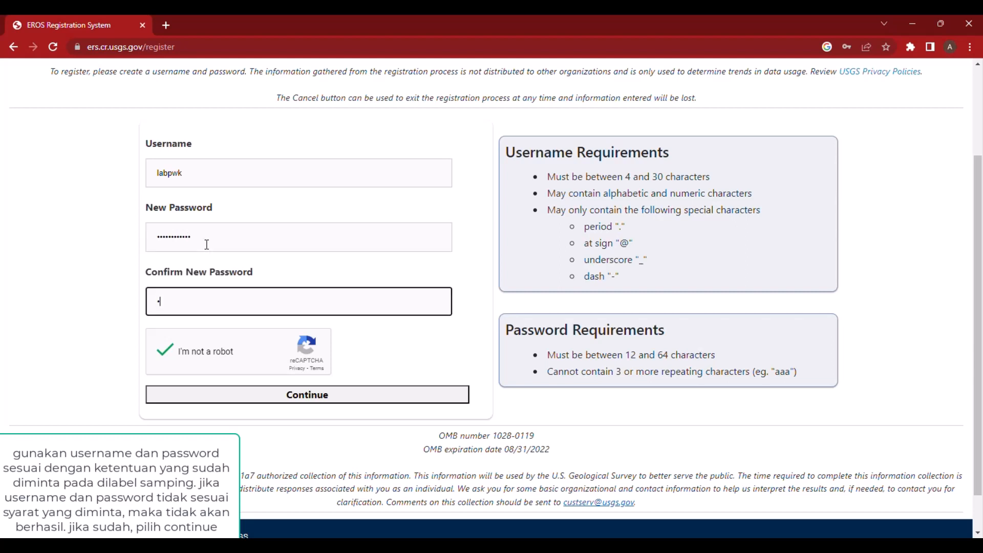
pyautogui.write('••••••')
pyautogui.click(251, 398)
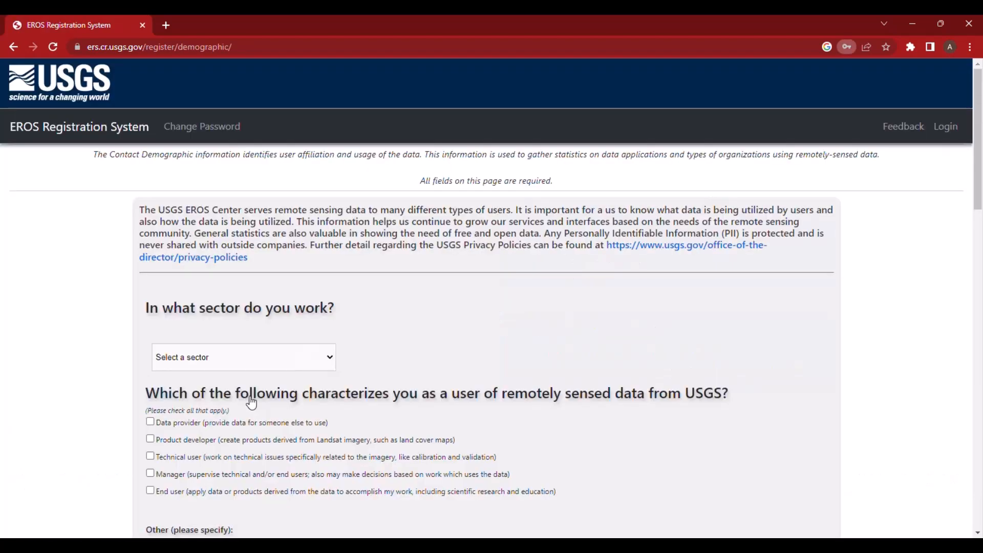
# Step: Choose Academic Institution as the work sector and mark End user as the type of remotely sensed data user
pyautogui.scroll(-1, 384, 334)
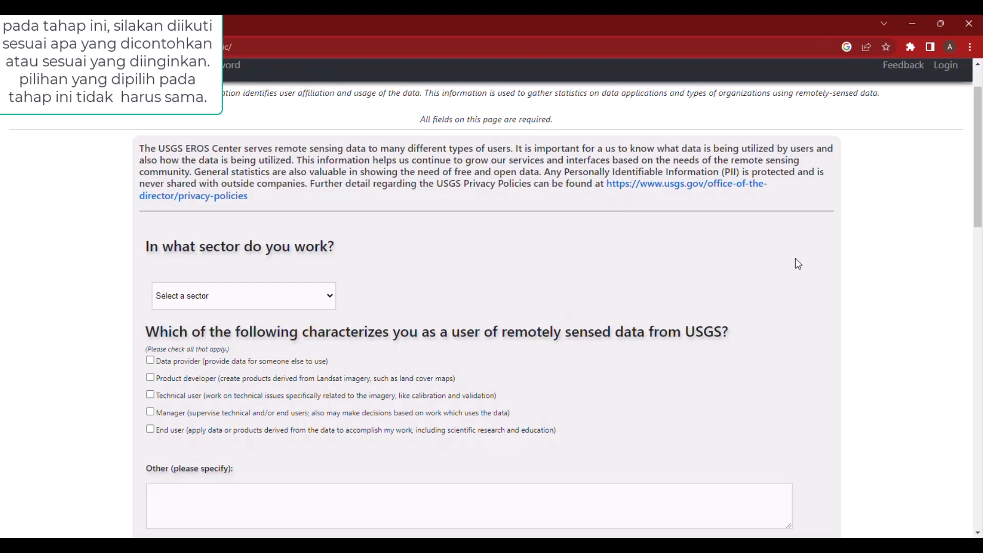
pyautogui.scroll(-1, 258, 294)
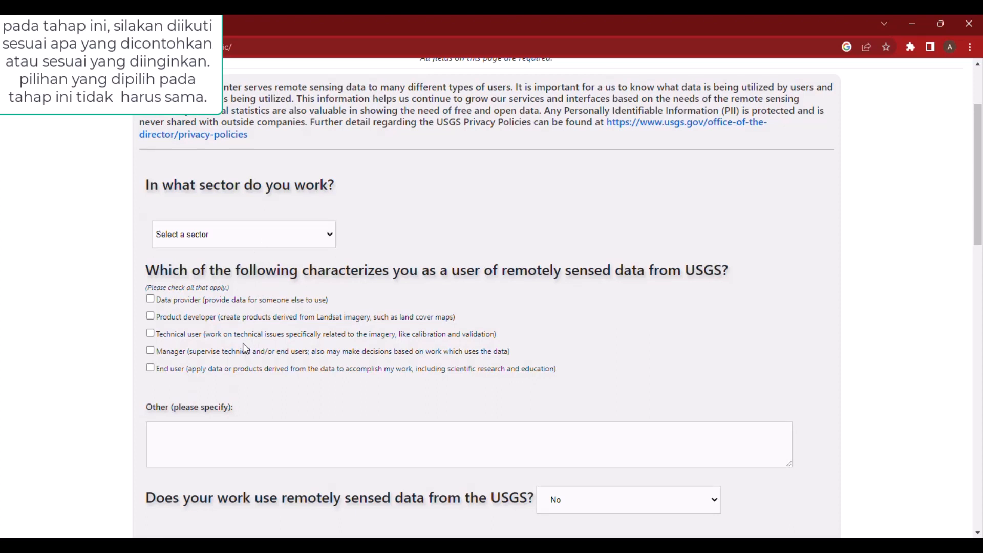
pyautogui.press('Down')
pyautogui.scroll(-1, 232, 316)
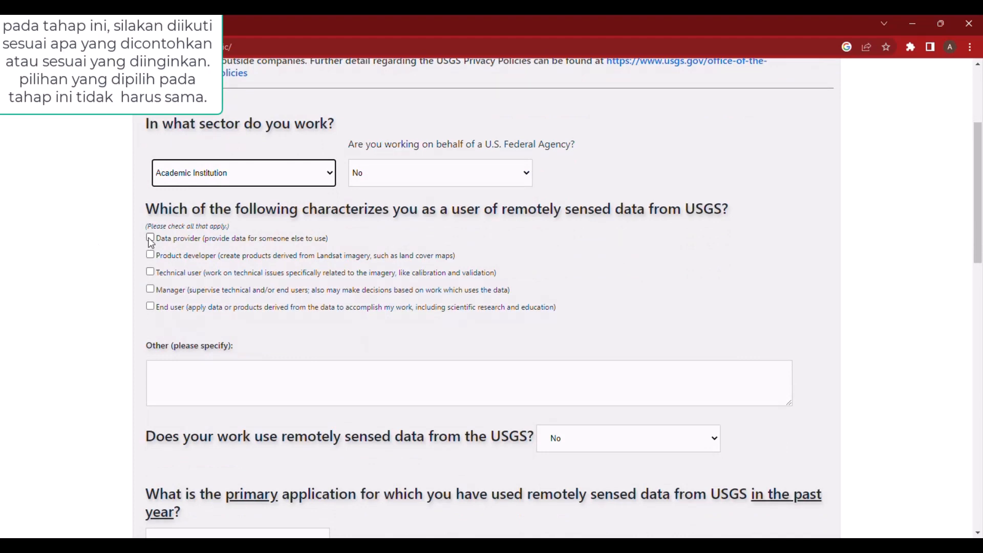
pyautogui.click(150, 306)
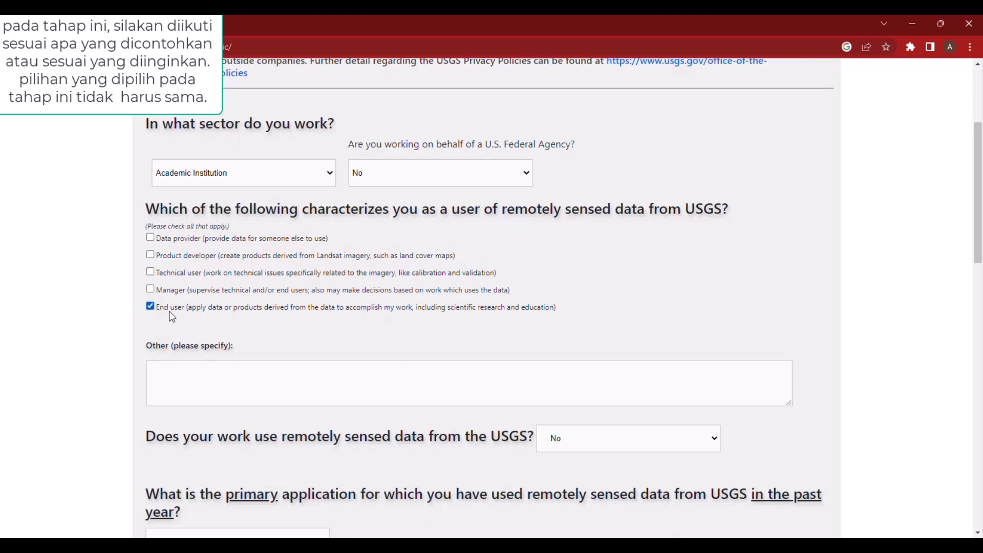
# Step: Select Urban planning and development as the primary application of USGS remotely sensed data in the past year
pyautogui.scroll(-2, 249, 340)
pyautogui.scroll(-2, 249, 341)
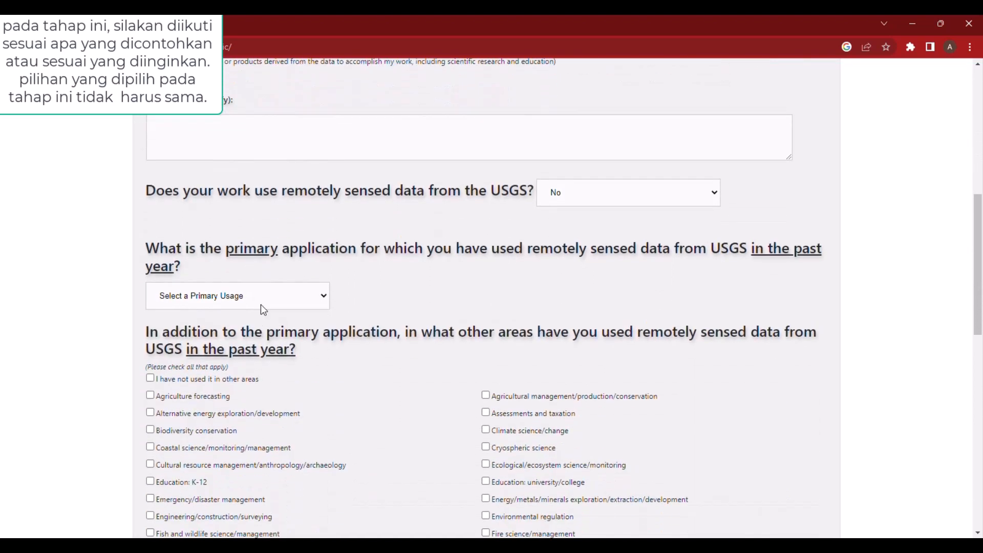
pyautogui.click(243, 470)
# Step: Mark Land use/land cover change and Urbanization as the other areas where USGS data was used
pyautogui.scroll(-2, 244, 467)
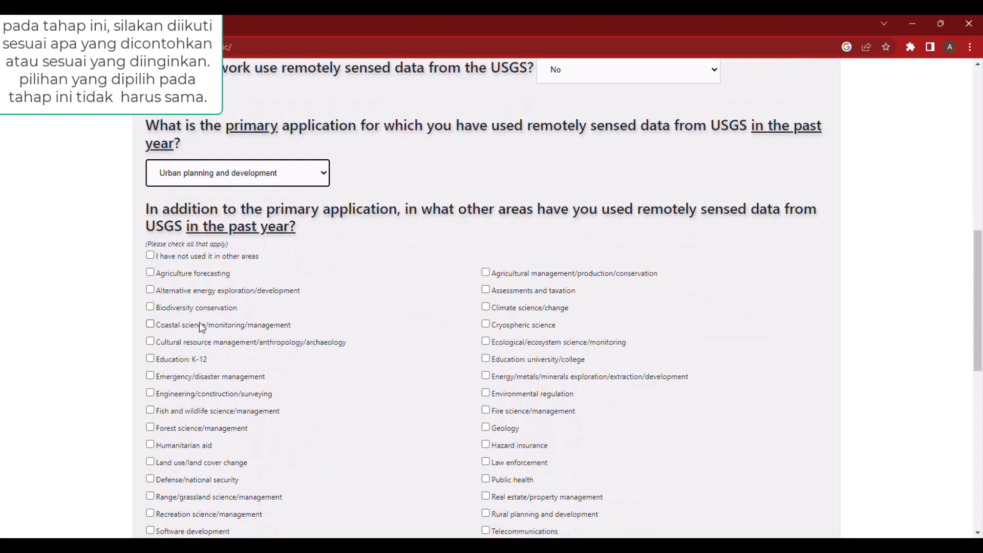
pyautogui.scroll(-1, 203, 328)
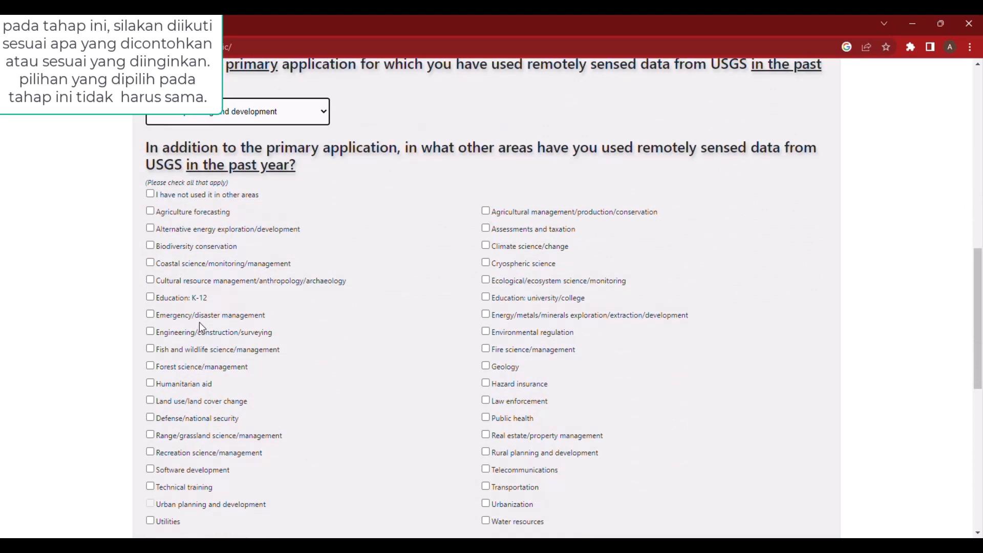
pyautogui.click(151, 403)
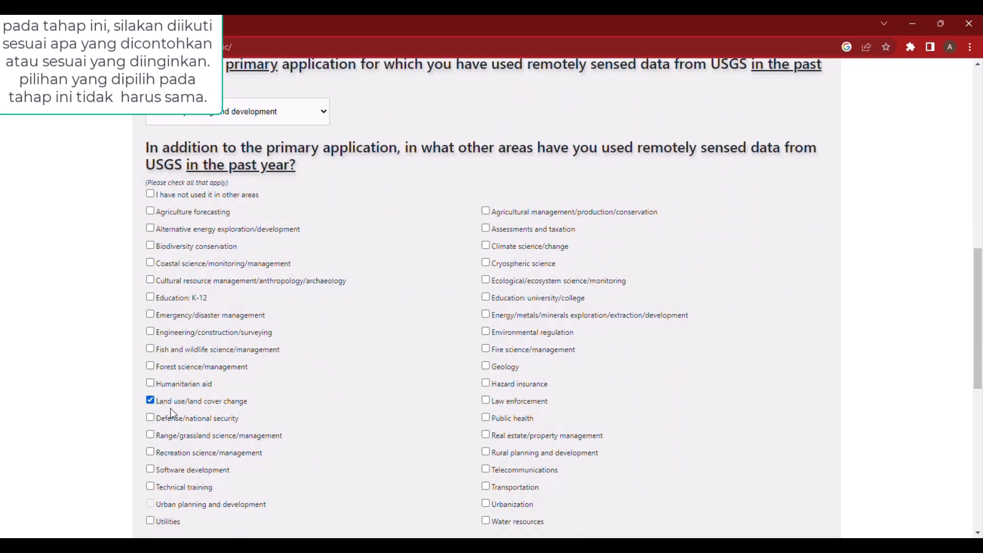
pyautogui.scroll(-1, 170, 409)
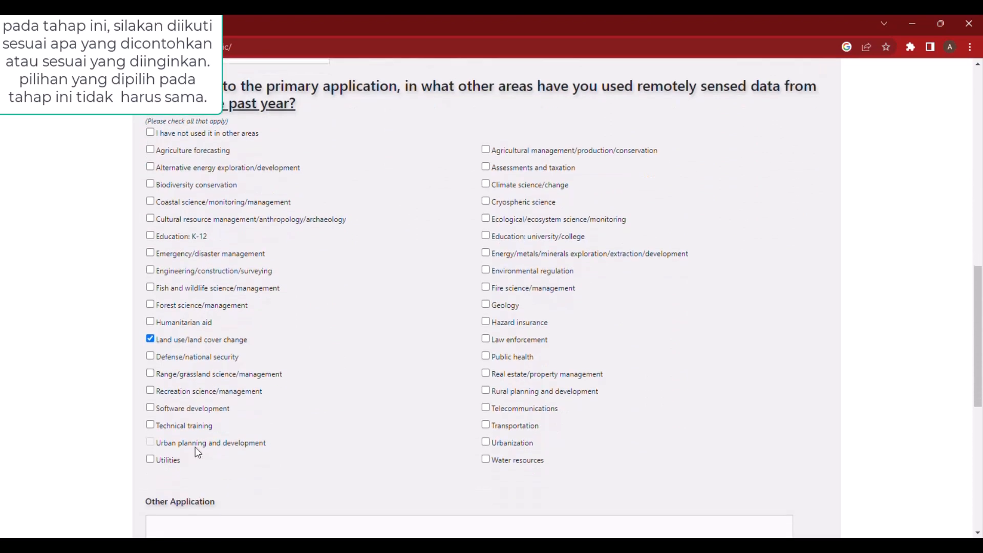
pyautogui.click(485, 443)
# Step: Set the distribution amount to All of the data and access importance to Very Important, and continue to the contact information
pyautogui.scroll(-4, 357, 453)
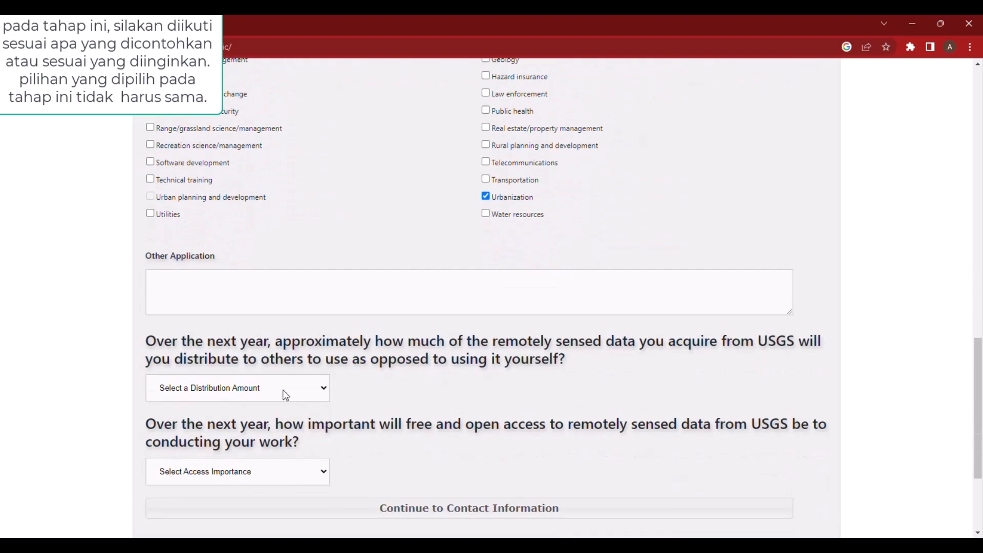
pyautogui.click(254, 459)
pyautogui.click(250, 461)
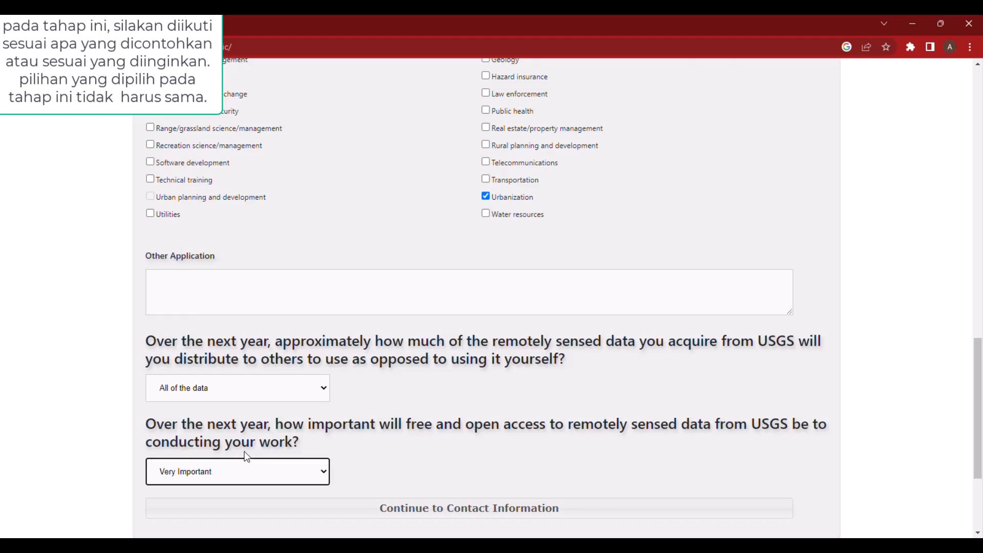
pyautogui.scroll(-3, 250, 461)
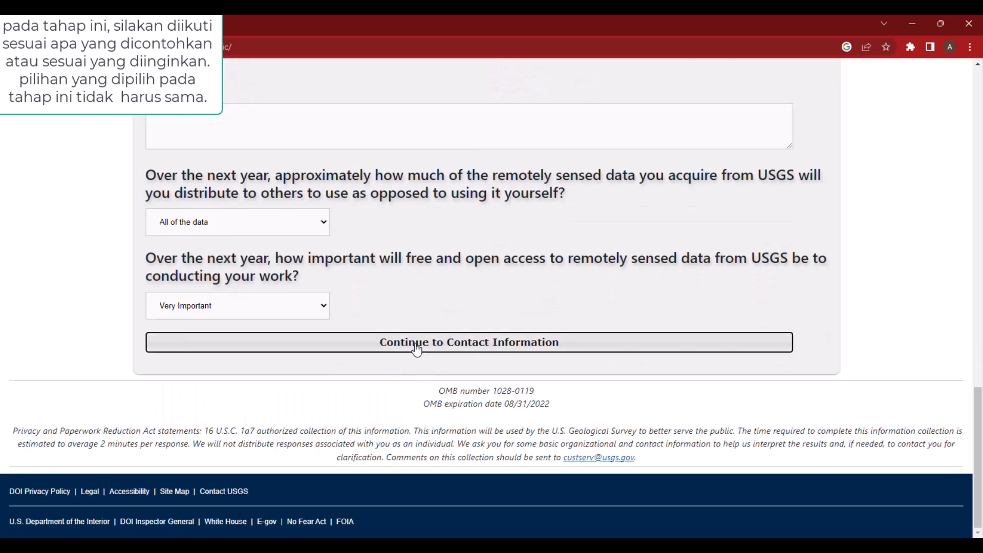
pyautogui.click(417, 349)
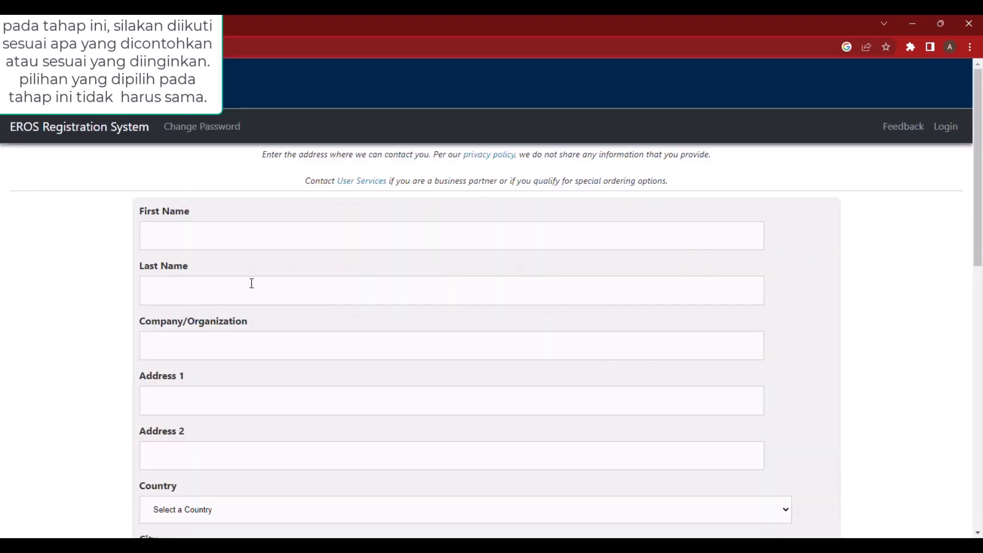
# Step: Fill in the contact's first name and last name
pyautogui.click(227, 246)
pyautogui.write('l')
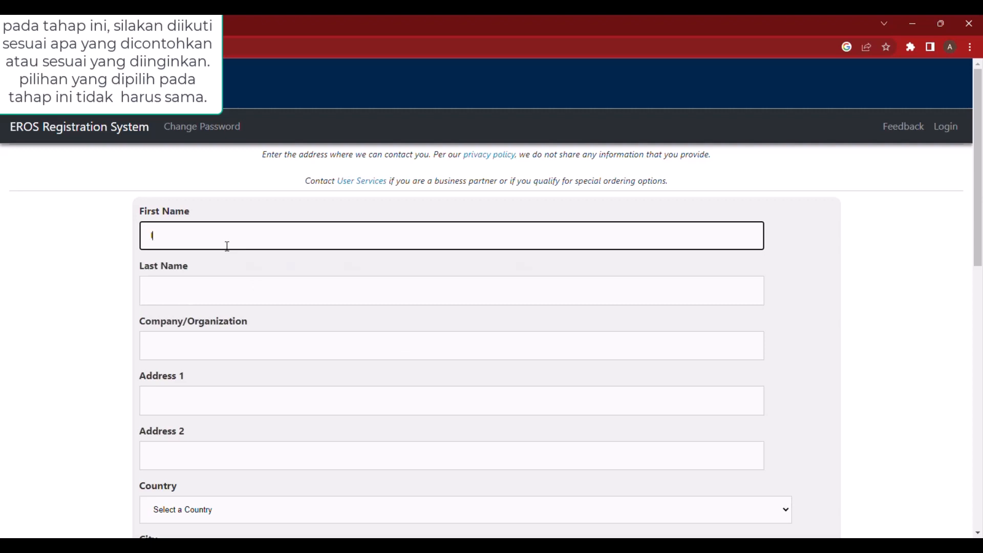
pyautogui.write('ab pwk')
pyautogui.press('Tab')
pyautogui.write('itny')
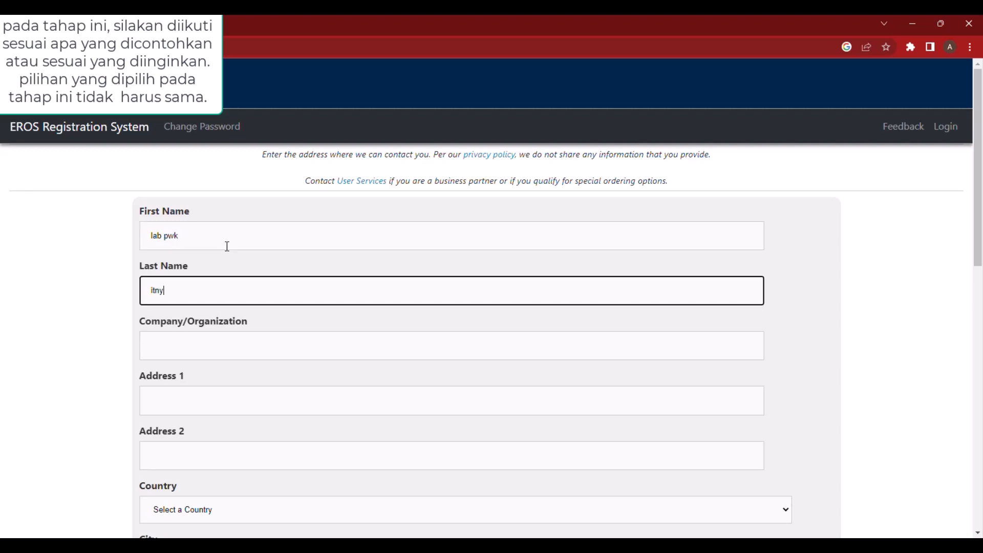
# Step: Enter prodi pwk as the company or organization in the contact information
pyautogui.scroll(-2, 215, 271)
pyautogui.click(210, 233)
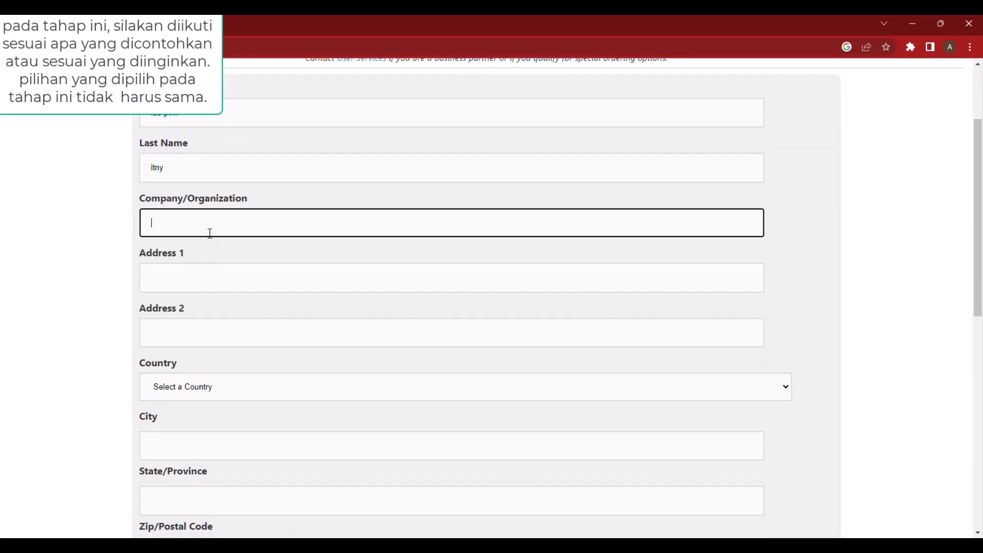
pyautogui.write('prodi pwk')
pyautogui.press('Tab')
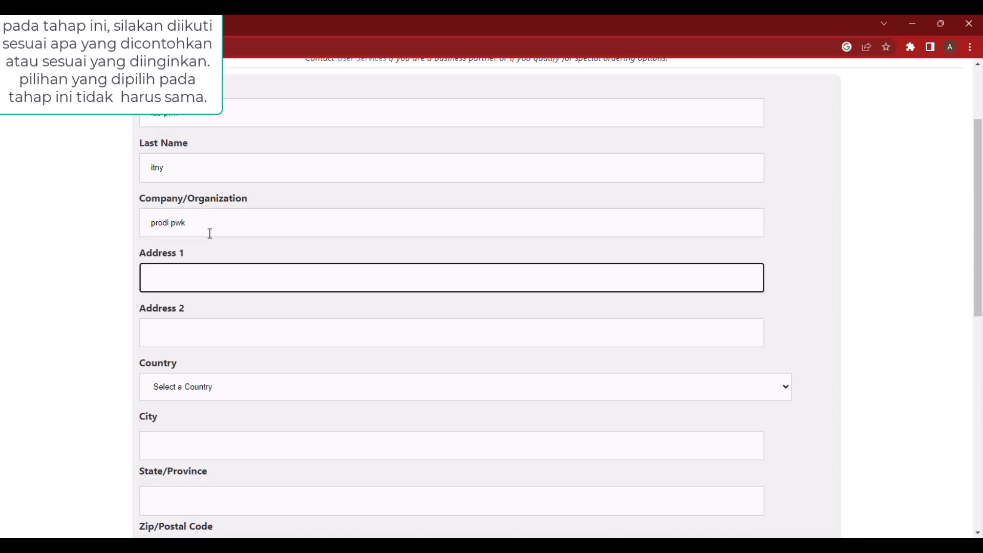
# Step: Fill in both address lines of the contact and select INDONESIA as the country
pyautogui.write('jogjs')
pyautogui.press('BackSpace')
pyautogui.write('a')
pyautogui.press('Tab')
pyautogui.write('sleman')
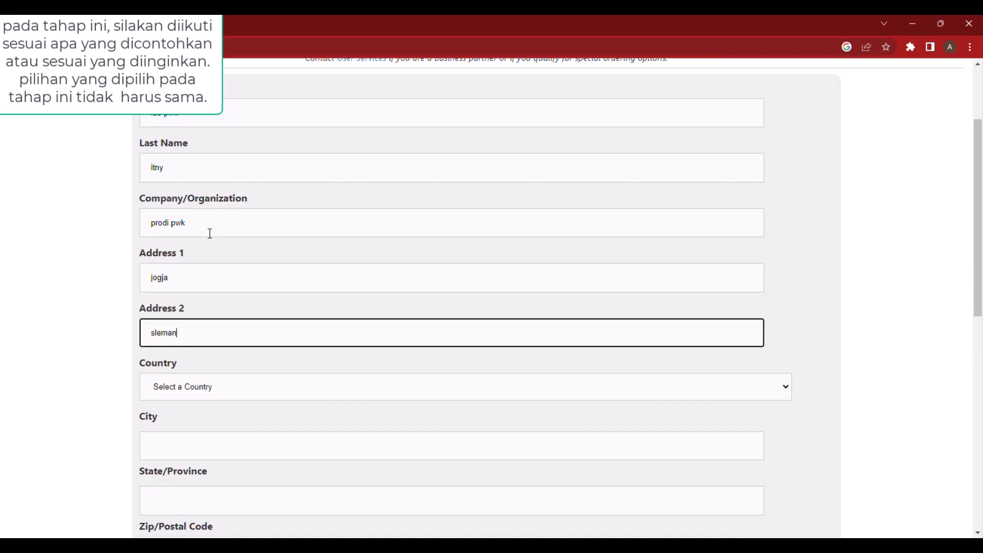
pyautogui.click(241, 392)
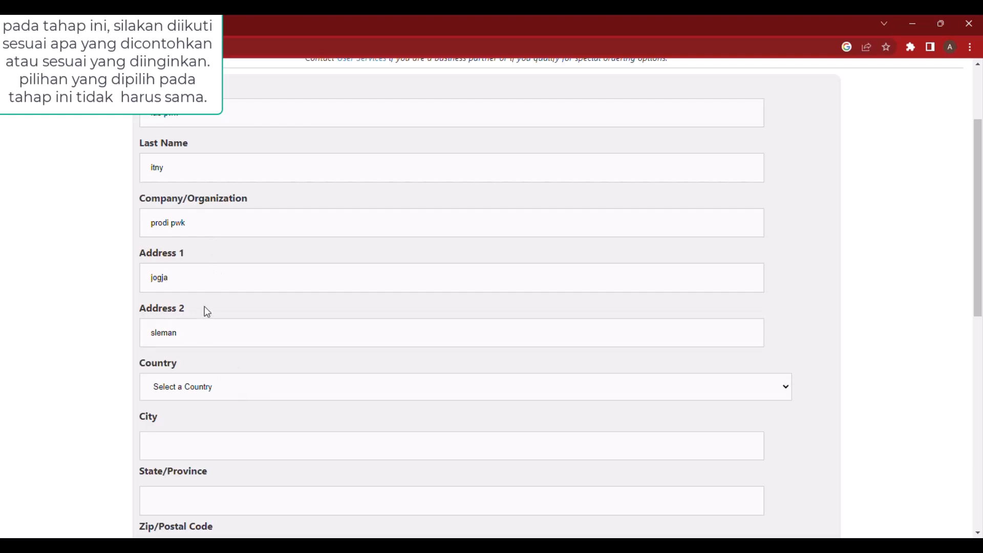
pyautogui.click(201, 291)
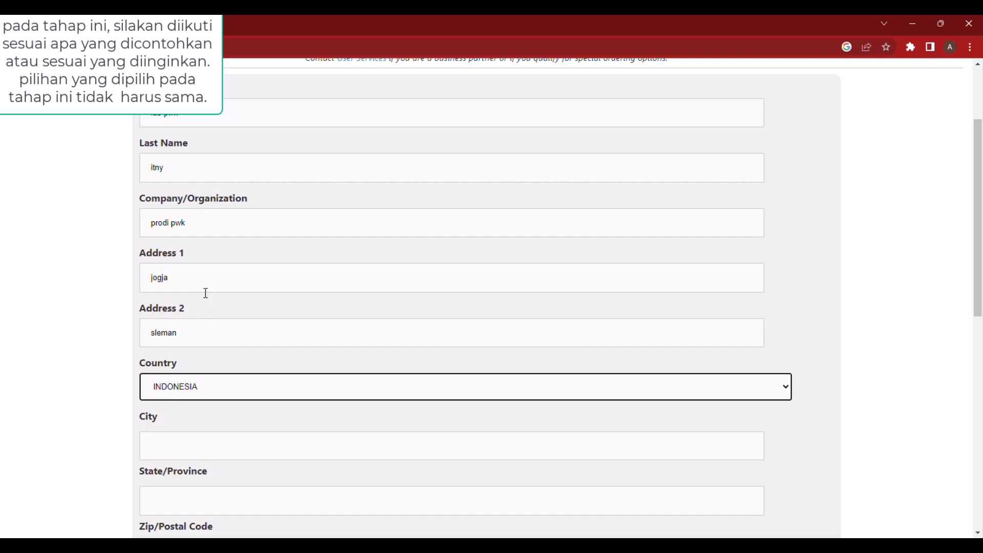
# Step: Fill in the contact's city, state or province, and postal code
pyautogui.scroll(-2, 207, 323)
pyautogui.click(197, 336)
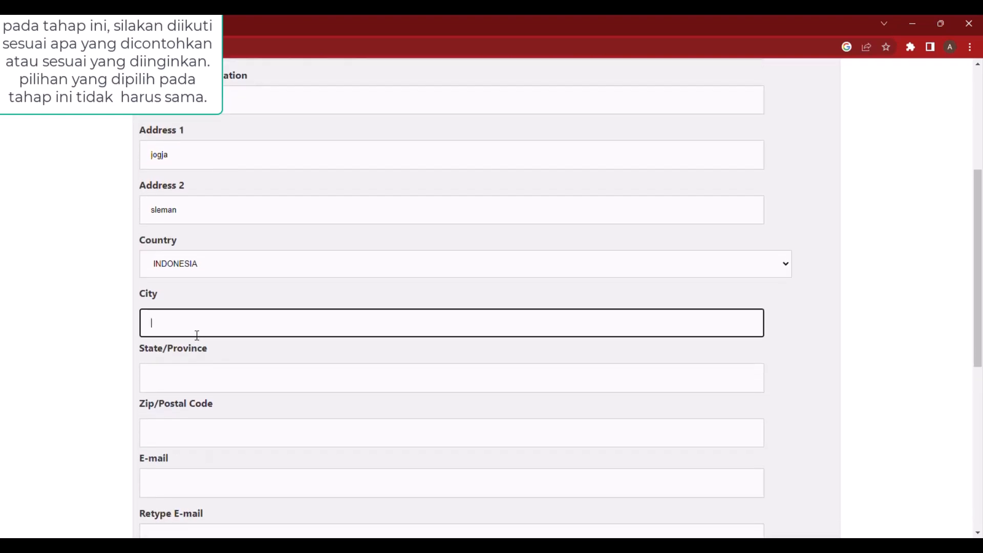
pyautogui.write('sleman')
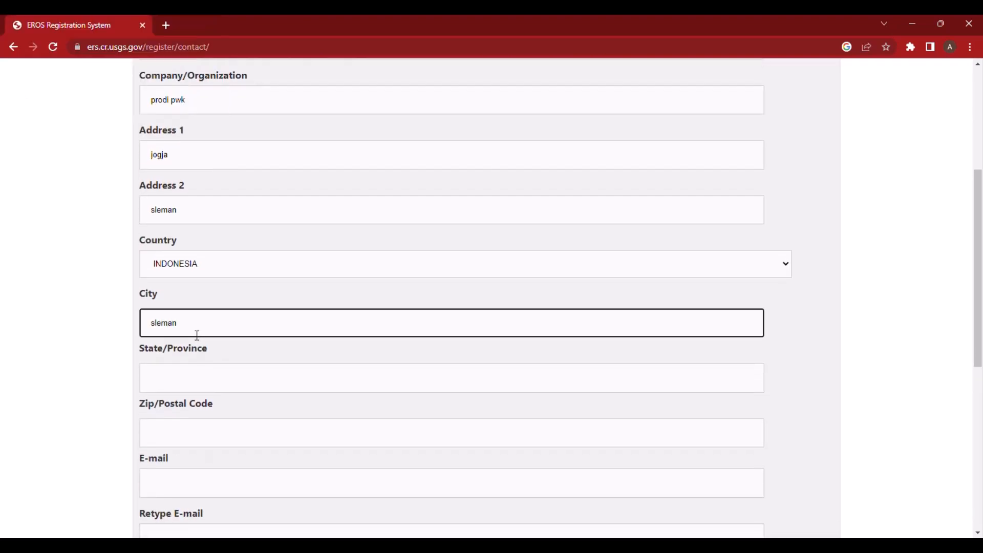
pyautogui.click(200, 377)
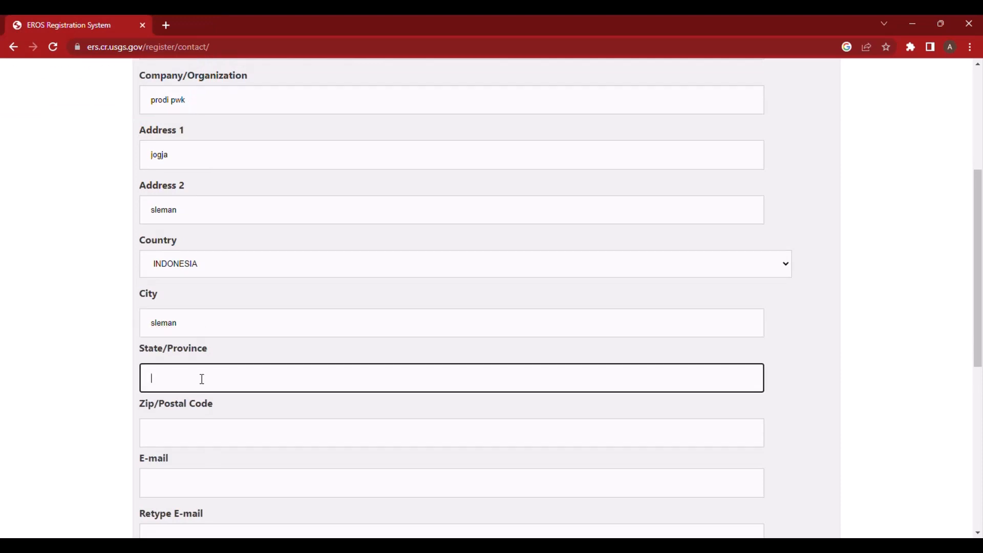
pyautogui.scroll(-1, 203, 379)
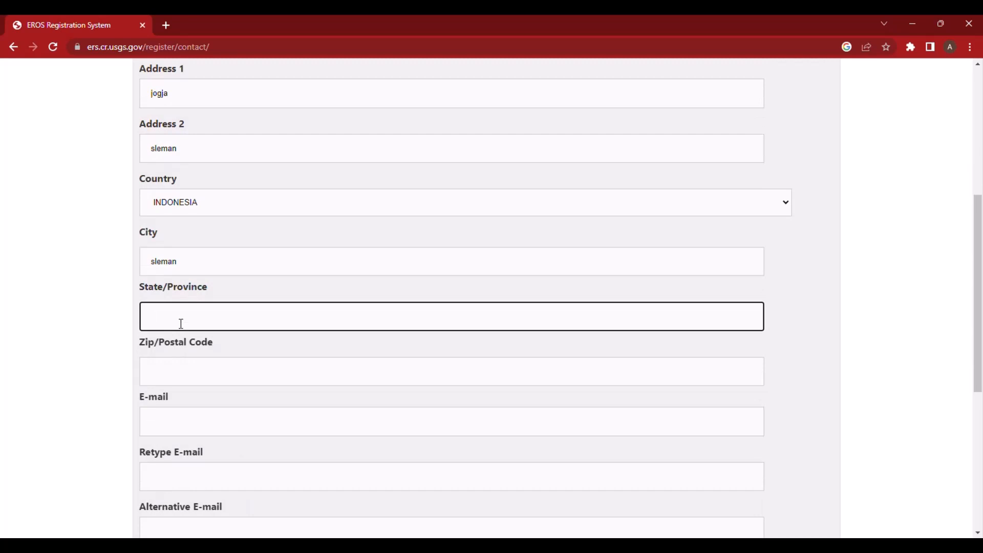
pyautogui.write('s')
pyautogui.press('BackSpace')
pyautogui.write('yogyakae')
pyautogui.write('ta')
pyautogui.click(192, 379)
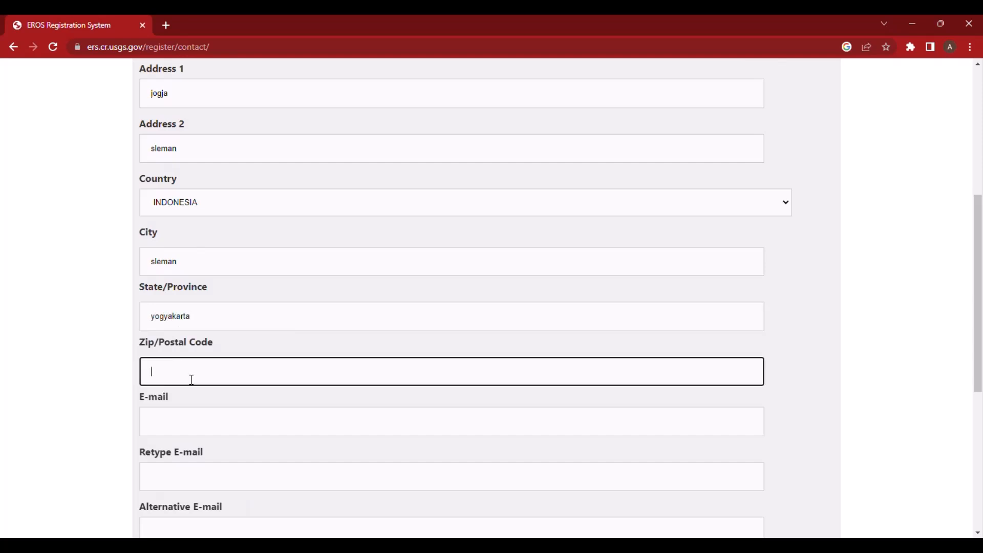
pyautogui.write('55882')
# Step: Enter the contact's e-mail address and repeat it in the Retype E-mail field
pyautogui.click(210, 421)
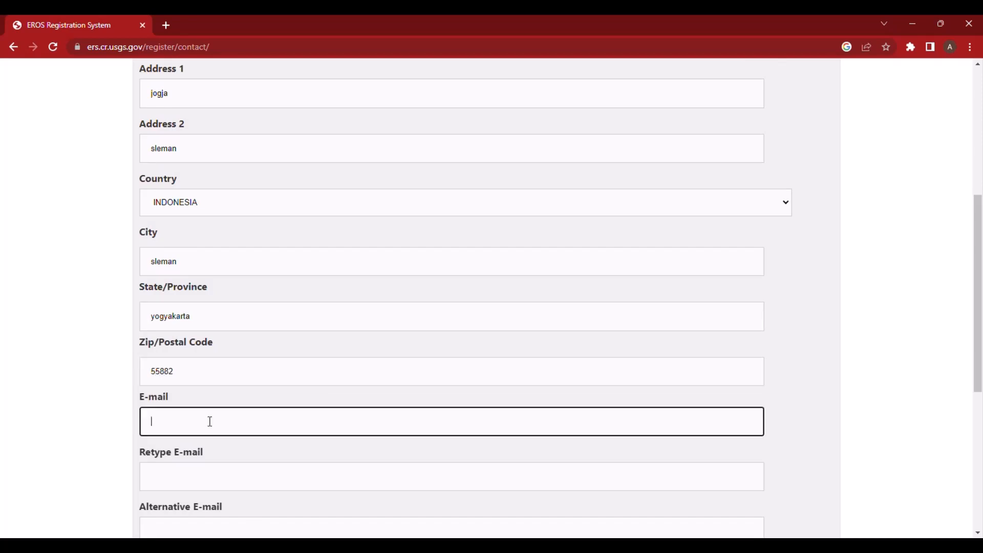
pyautogui.scroll(-4, 210, 422)
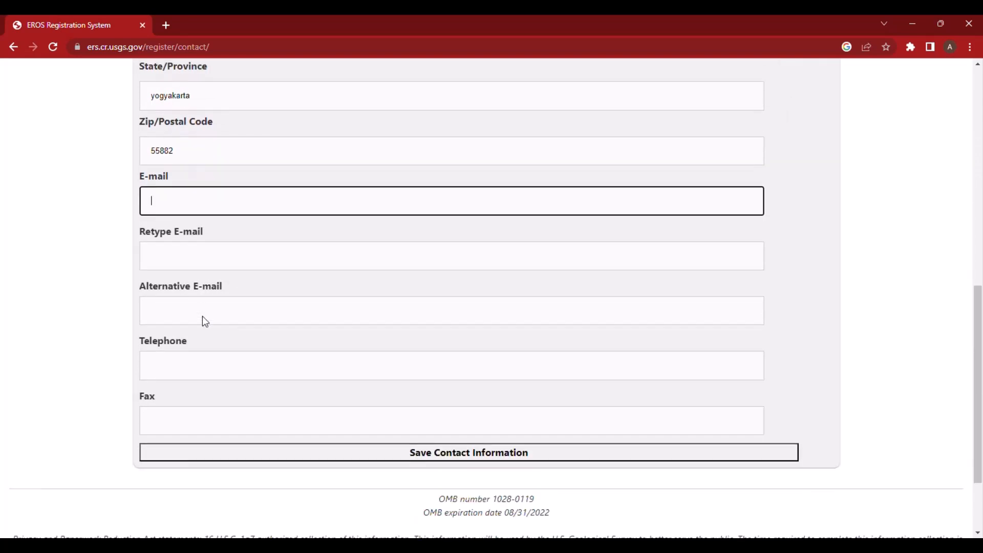
pyautogui.scroll(1, 201, 319)
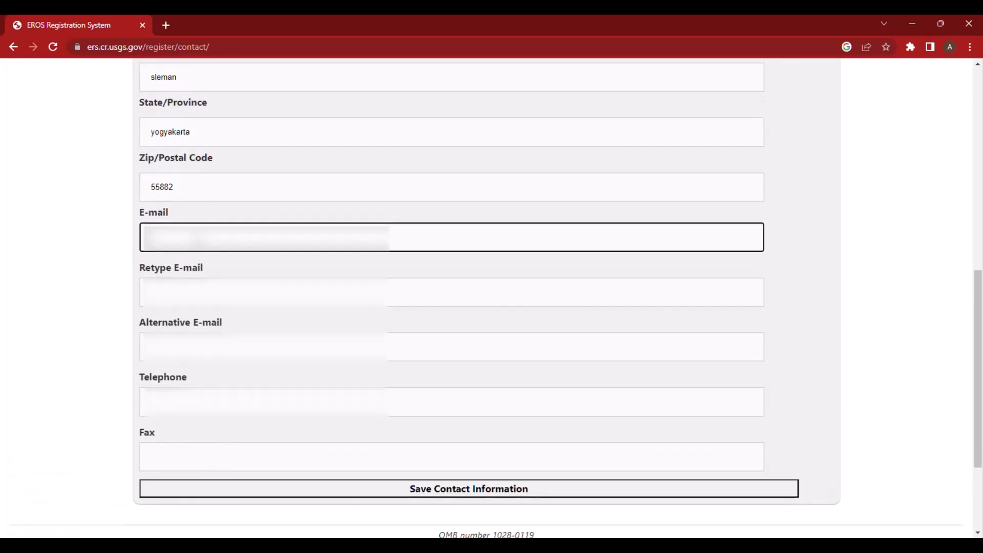
pyautogui.write('......')
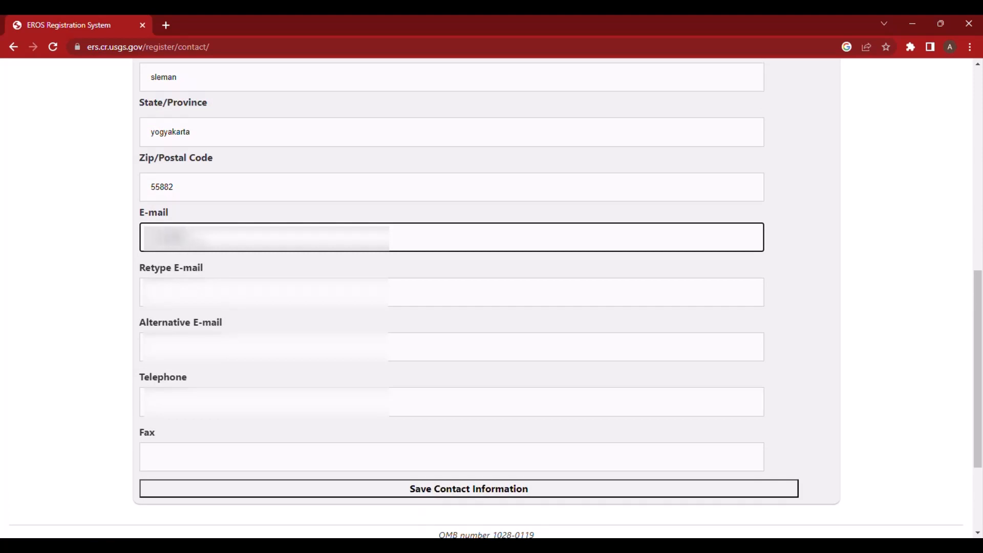
pyautogui.write('????')
pyautogui.click(239, 297)
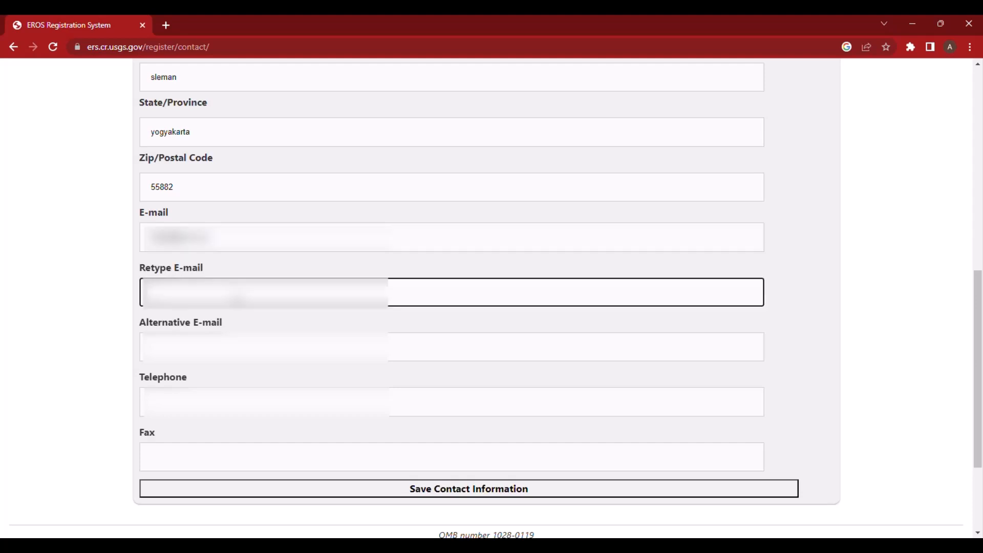
pyautogui.write('???')
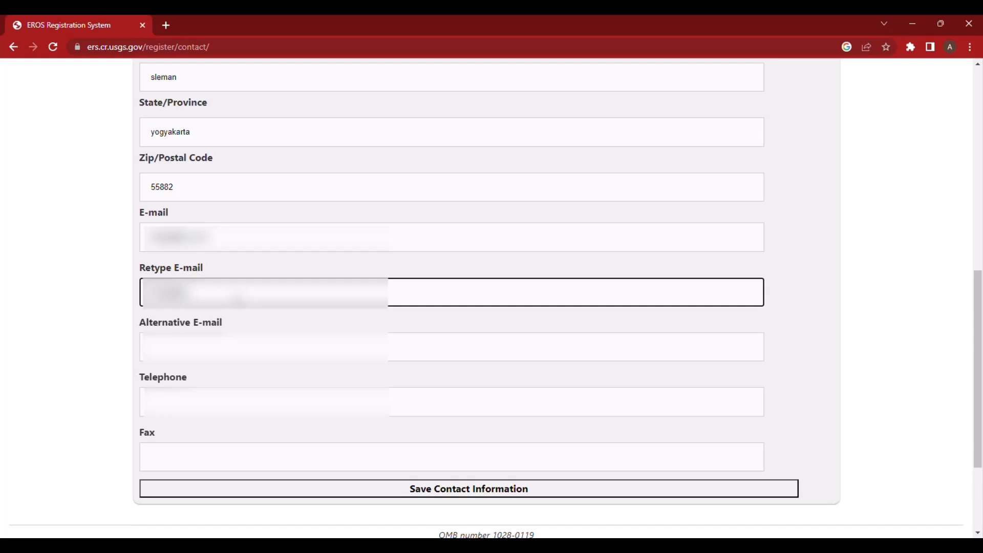
pyautogui.write('??')
# Step: Fill in the contact's alternative e-mail address
pyautogui.click(149, 347)
pyautogui.write('????')
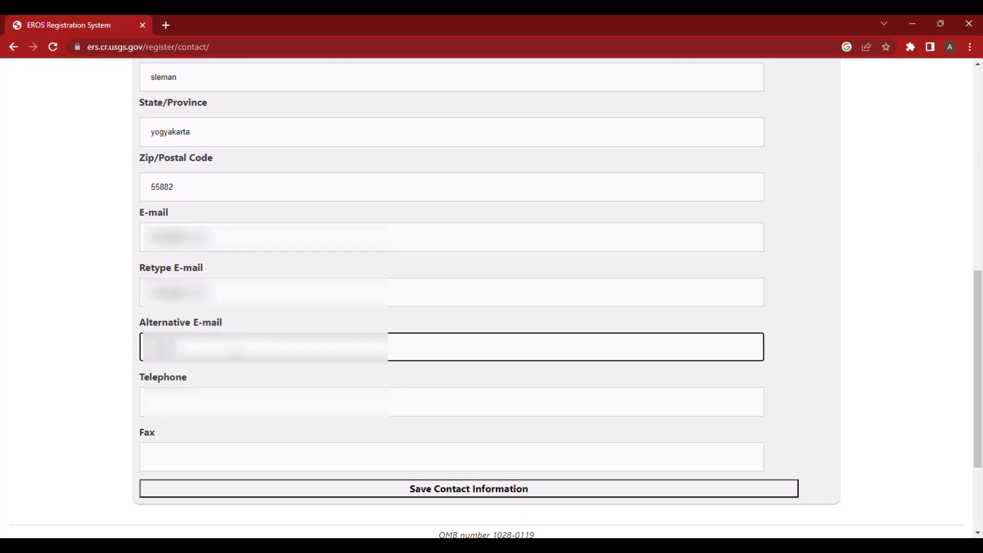
pyautogui.write('?')
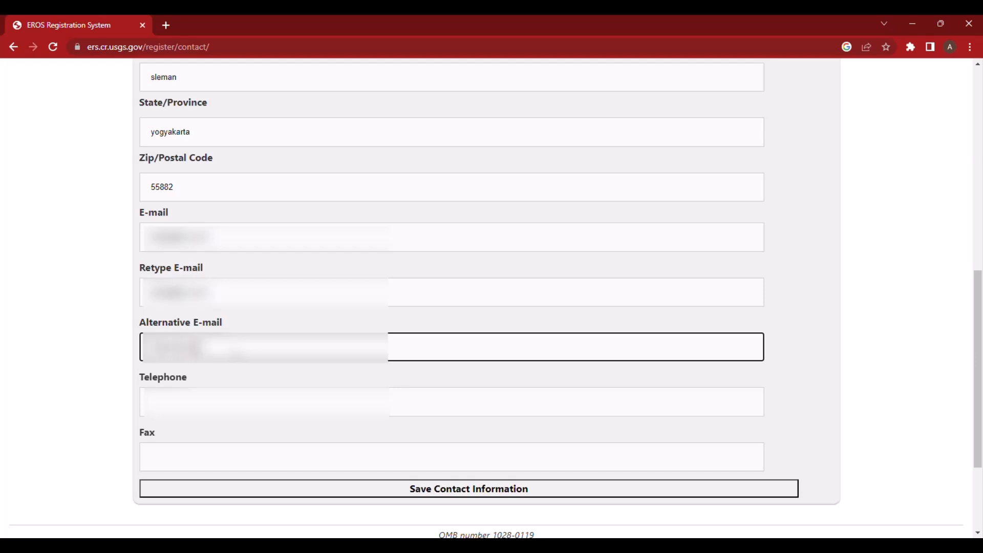
pyautogui.write('??')
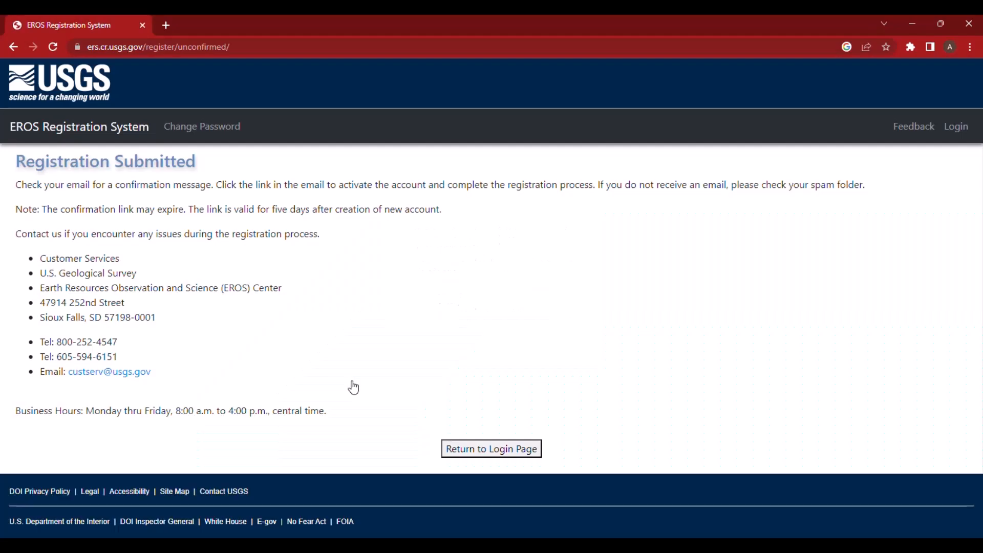
# Step: Return to the login page and try to sign in with the registered USGS username and account password
pyautogui.click(487, 452)
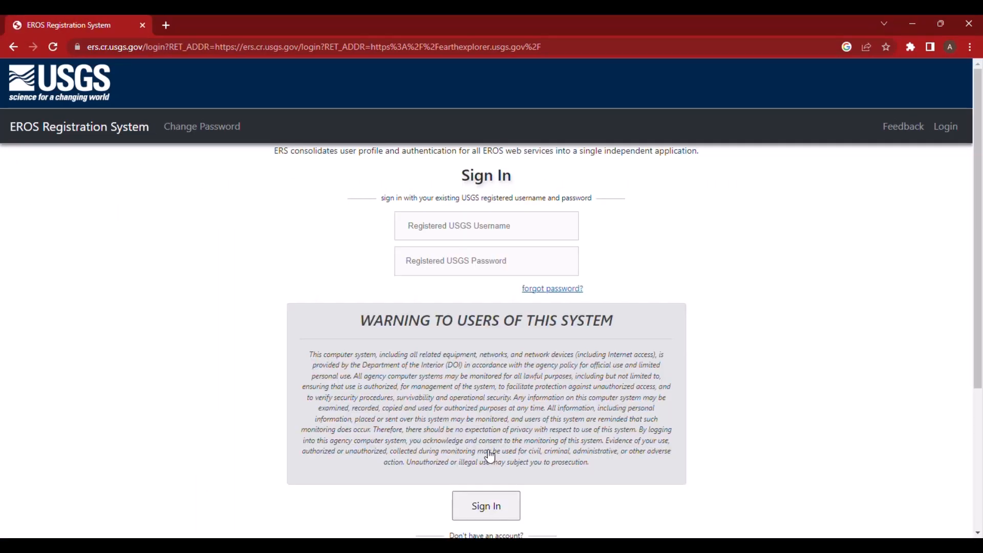
pyautogui.click(454, 238)
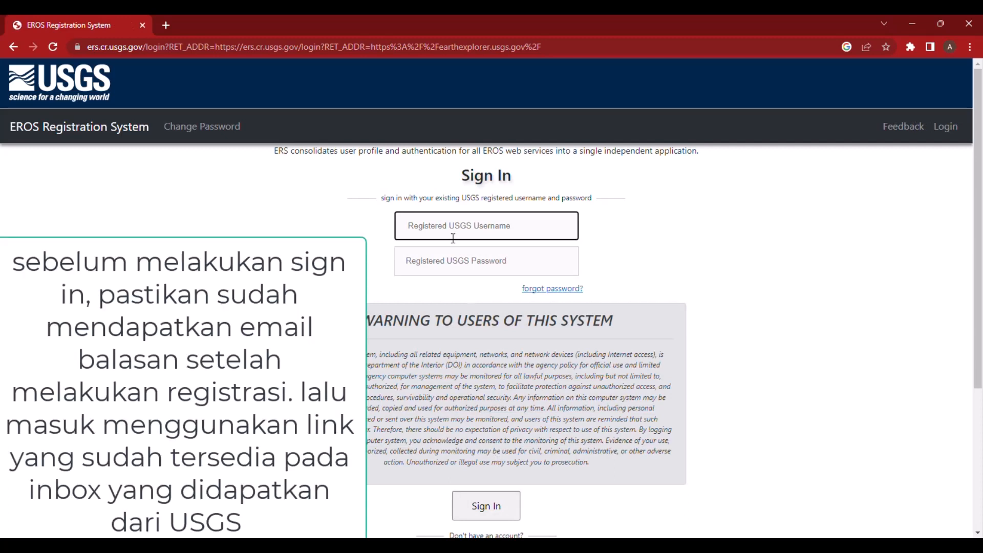
pyautogui.write('labpwk')
pyautogui.press('Tab')
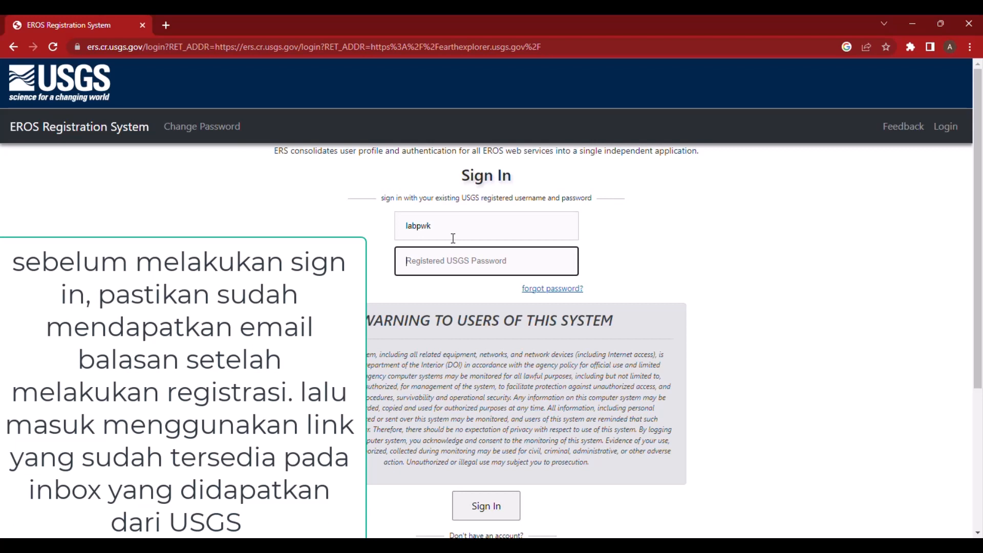
pyautogui.write('•••••••••')
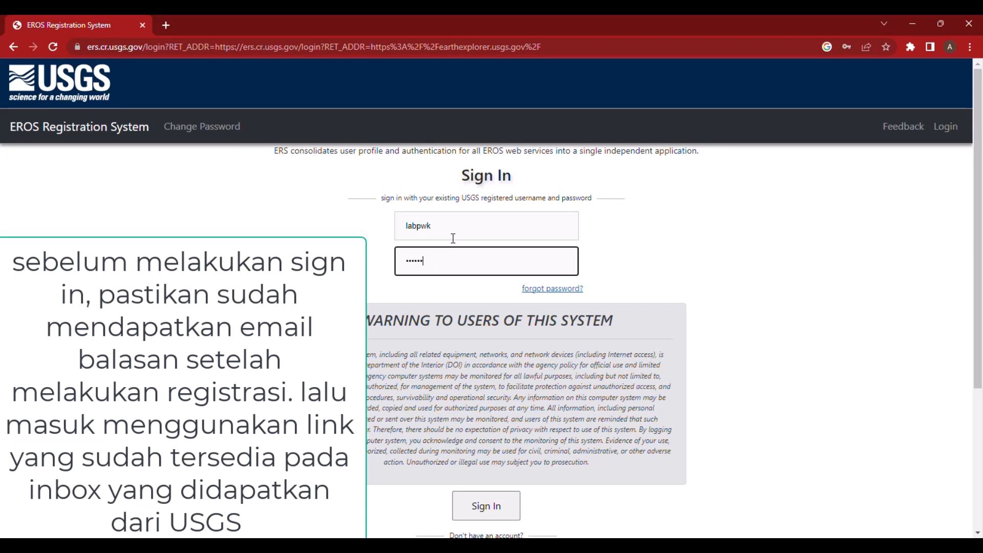
pyautogui.write('•••')
pyautogui.scroll(-3, 453, 238)
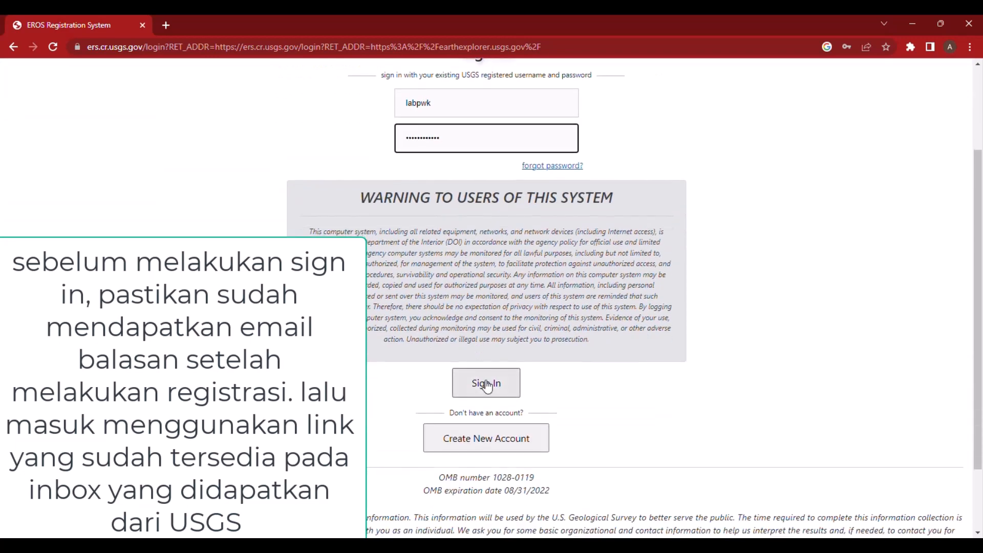
pyautogui.click(484, 385)
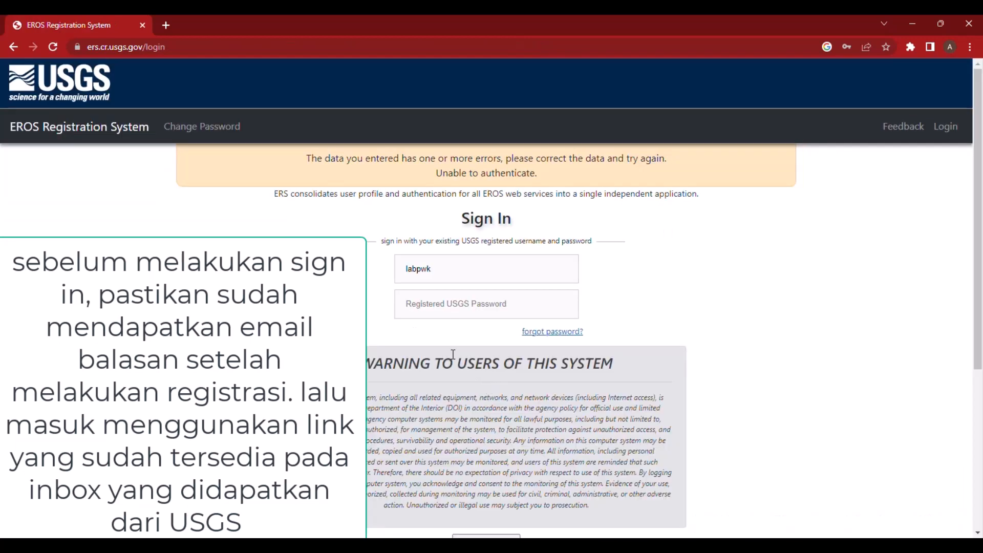
# Step: Search for gmail in a new browser tab and open the Gmail inbox
pyautogui.click(166, 26)
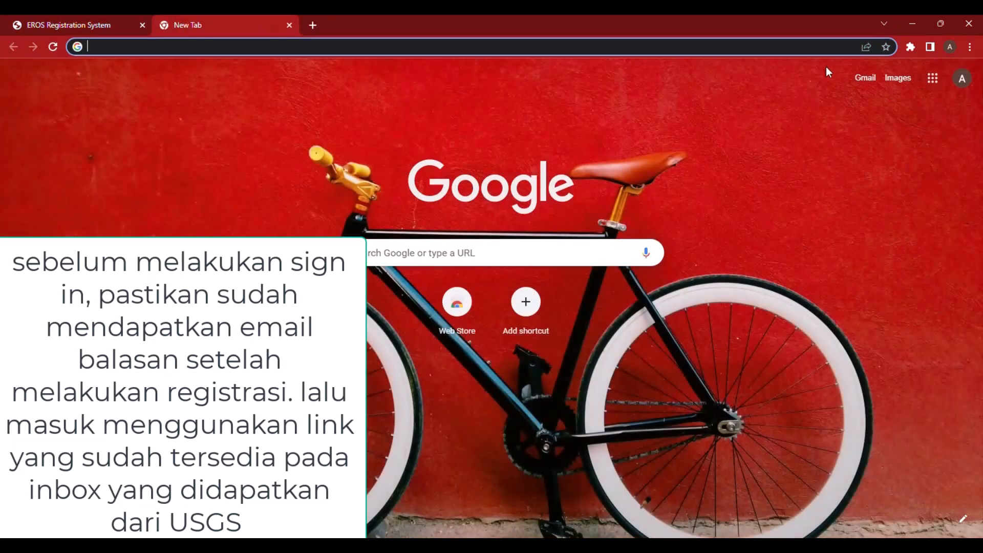
pyautogui.write('gm')
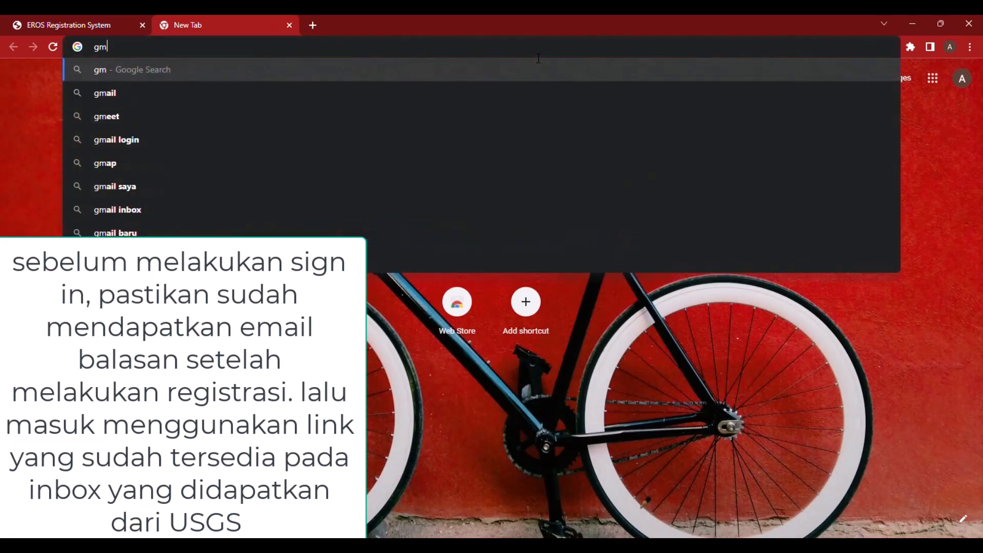
pyautogui.click(385, 89)
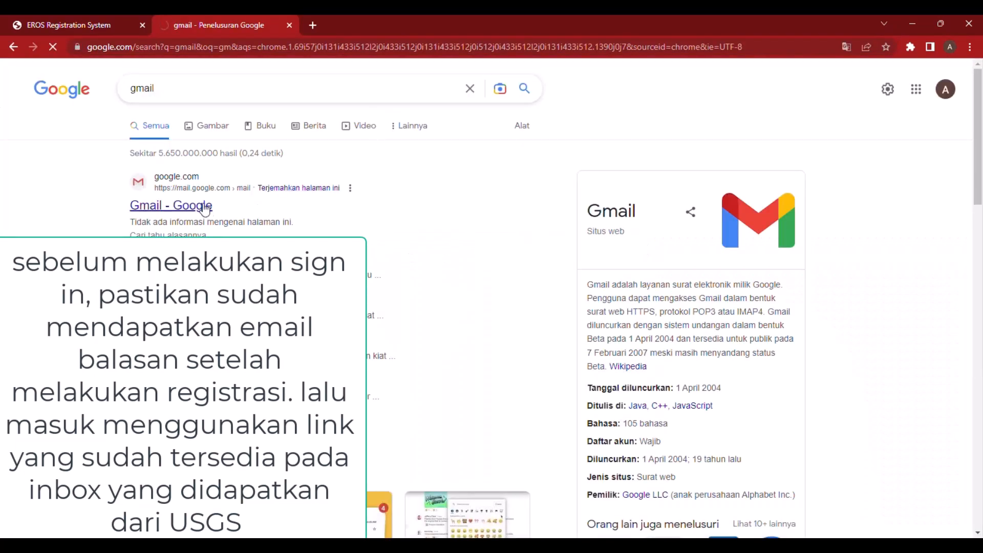
pyautogui.click(205, 207)
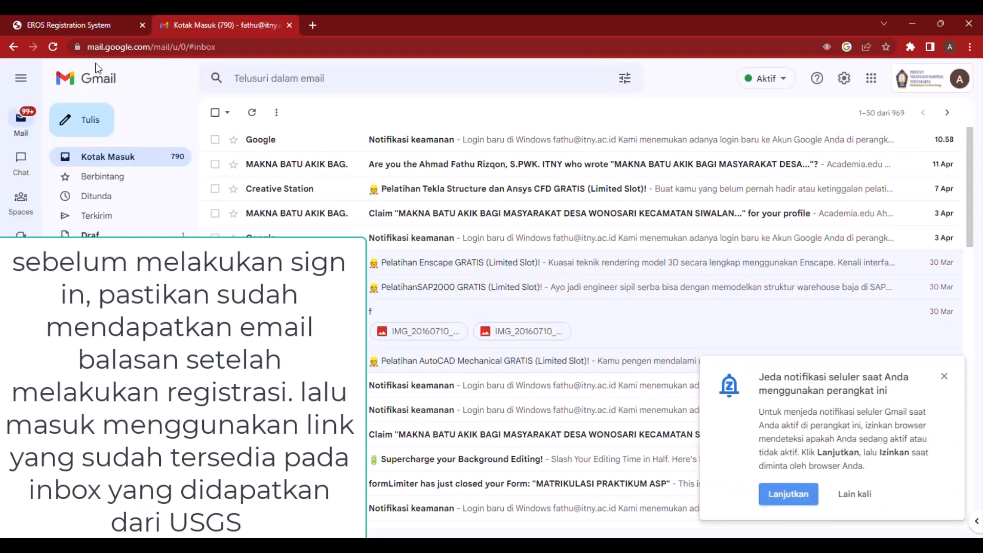
# Step: Reload the inbox and open the Registration Confirmation message from USGS / EROS Customer Services
pyautogui.click(52, 48)
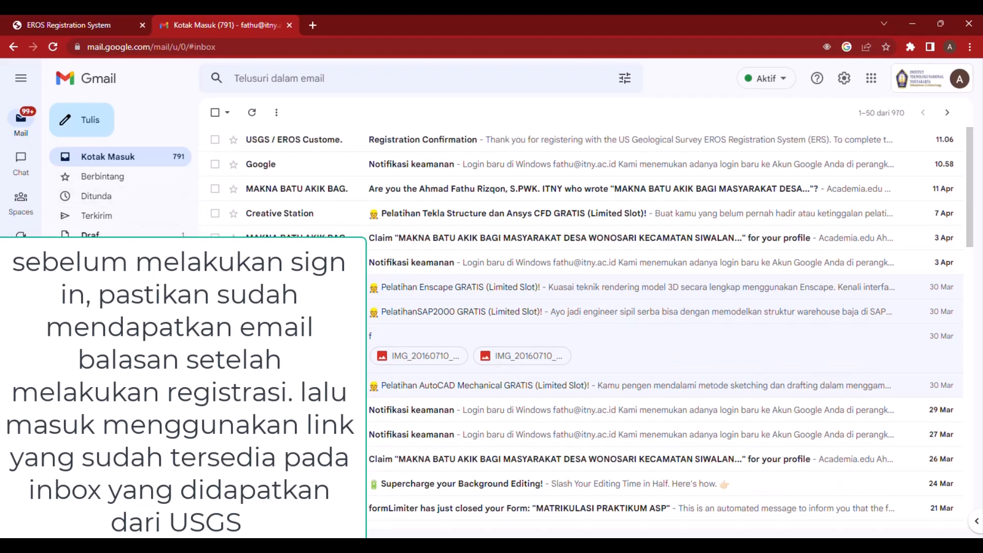
pyautogui.click(92, 274)
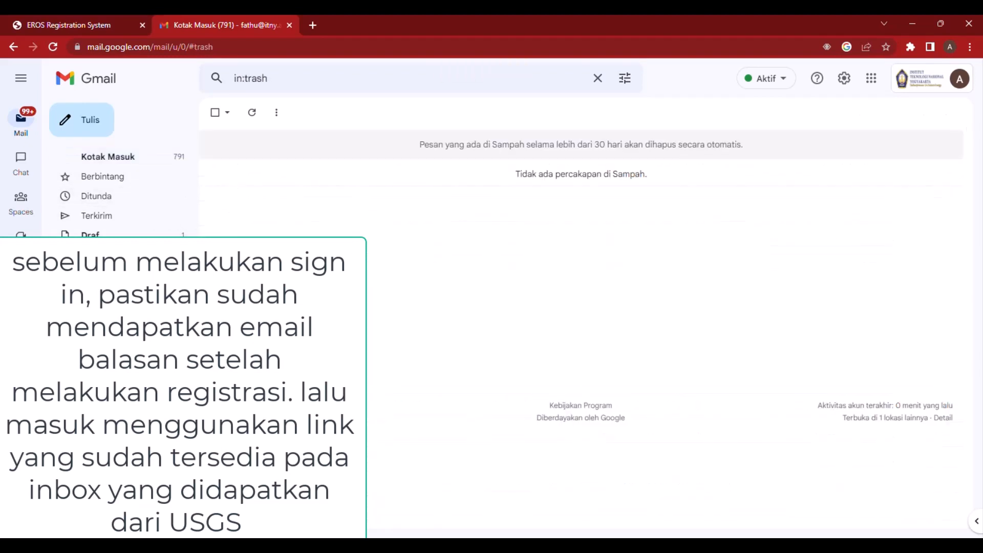
pyautogui.click(112, 163)
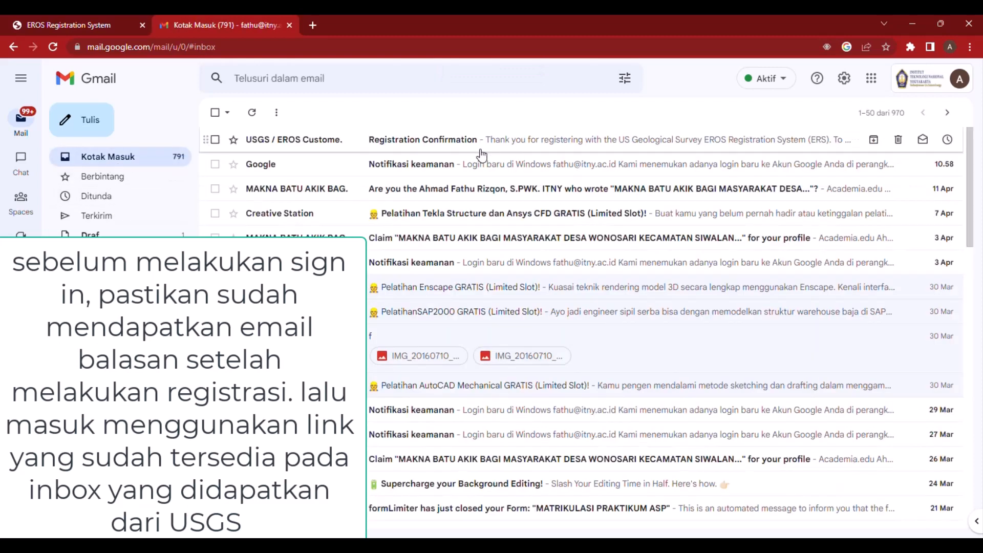
pyautogui.click(476, 136)
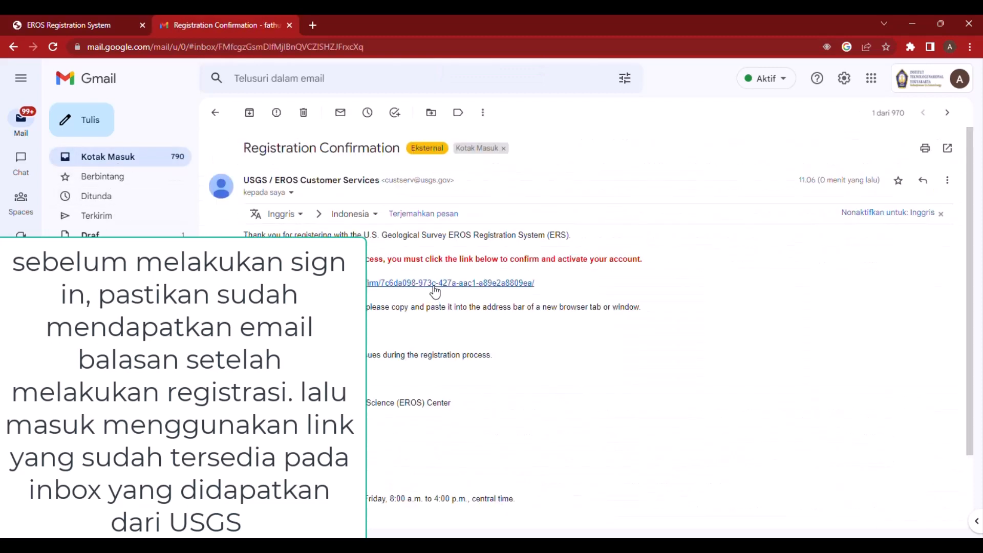
# Step: Follow the activation link in the message and submit the account username to confirm the registration
pyautogui.click(435, 285)
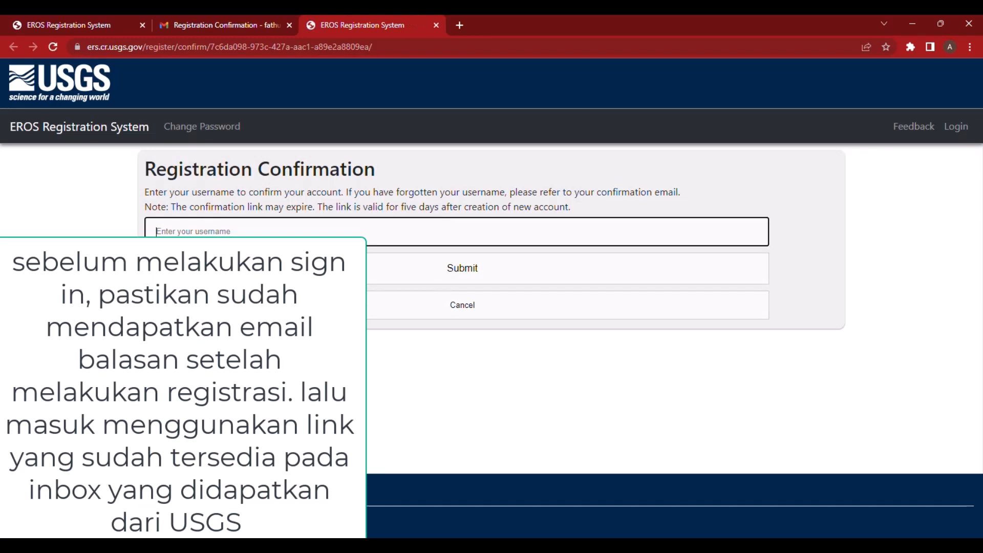
pyautogui.write('labpwk')
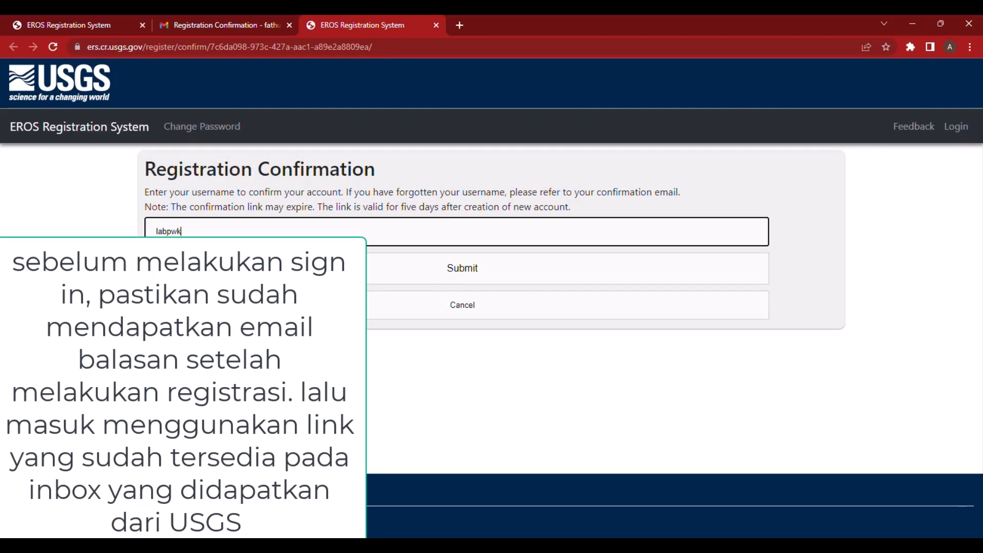
pyautogui.click(434, 267)
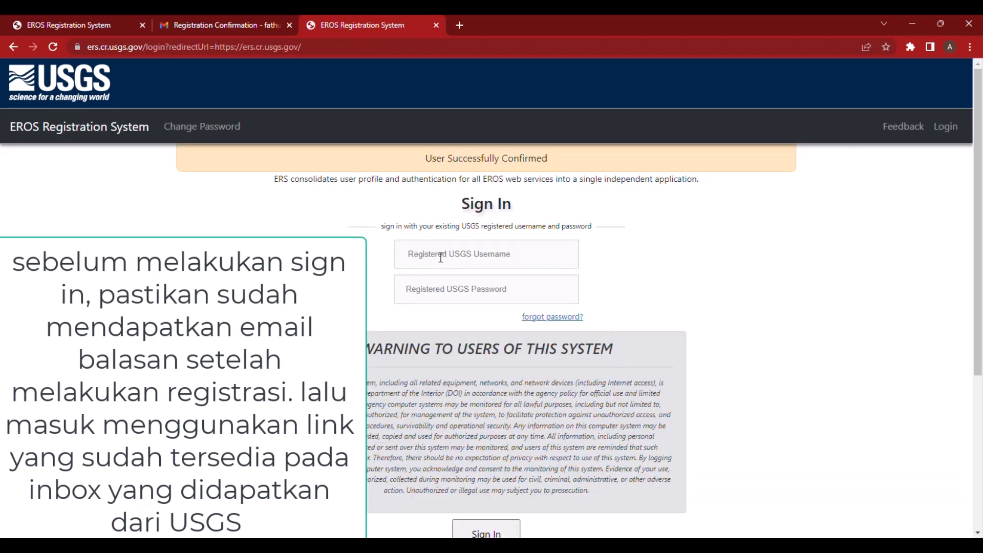
# Step: Sign in to the EROS Registration System with the registered username and the account password
pyautogui.click(441, 257)
pyautogui.write('labpwk')
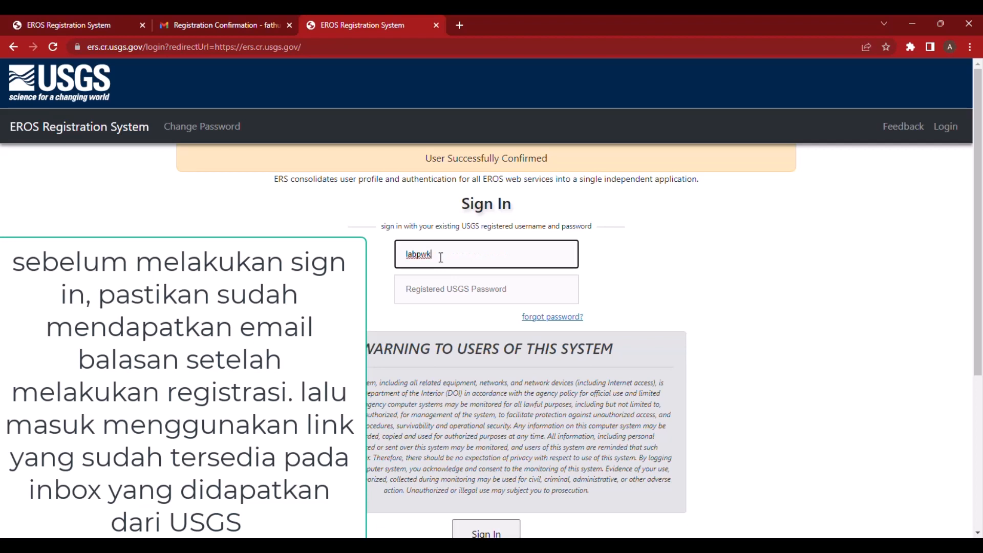
pyautogui.press('Tab')
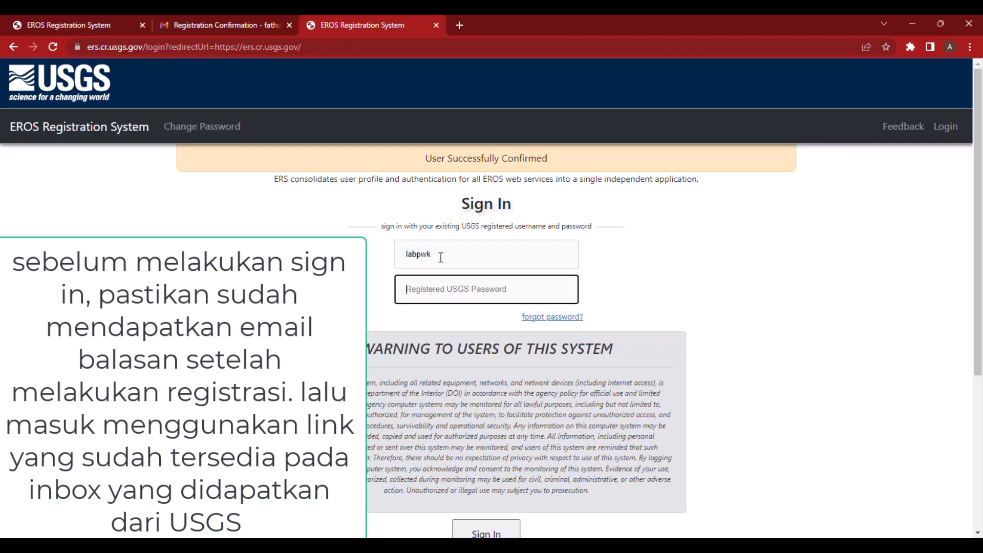
pyautogui.write('********')
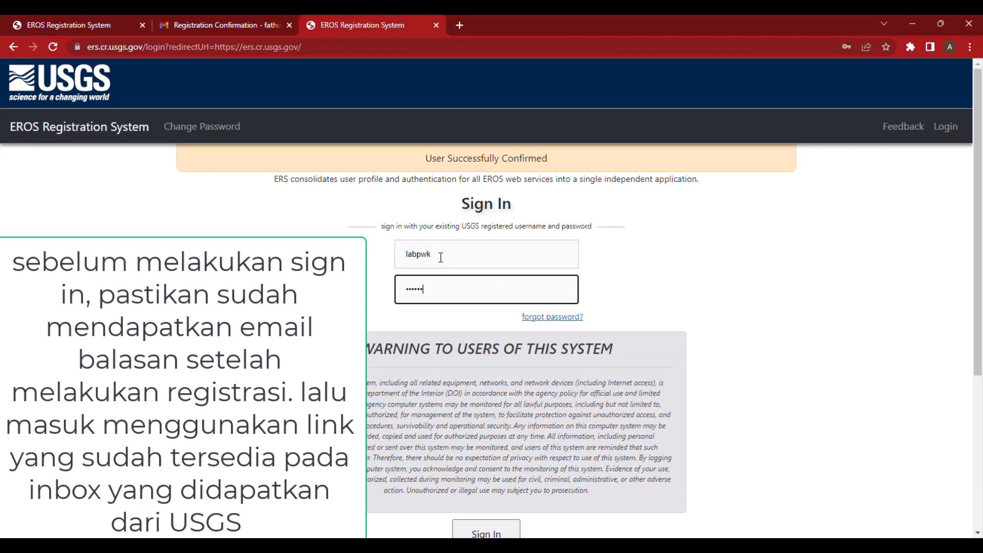
pyautogui.write('****')
pyautogui.click(498, 525)
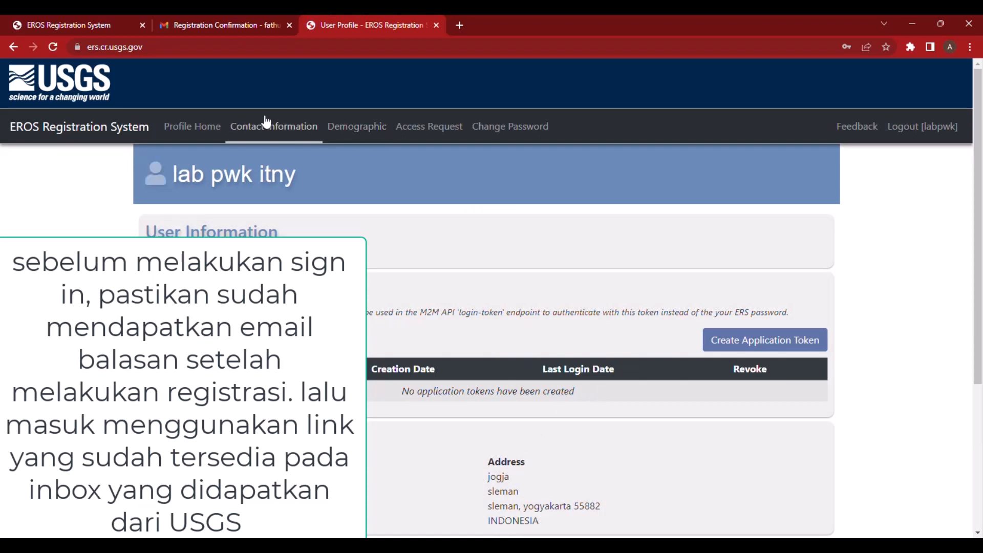
# Step: Look over the registered user profile, and open the EarthExplorer site in a new browser tab
pyautogui.scroll(-1, 449, 306)
pyautogui.scroll(-3, 450, 305)
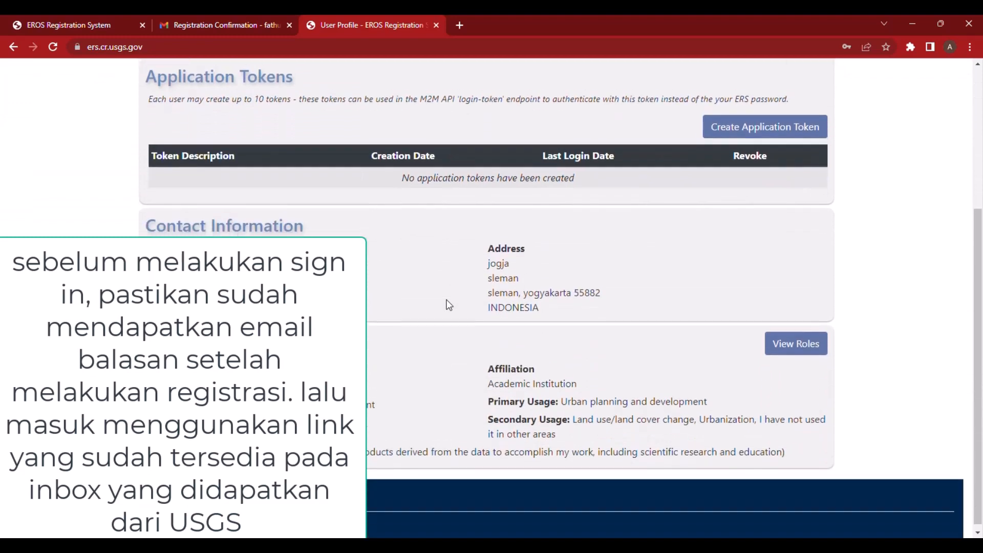
pyautogui.scroll(3, 449, 306)
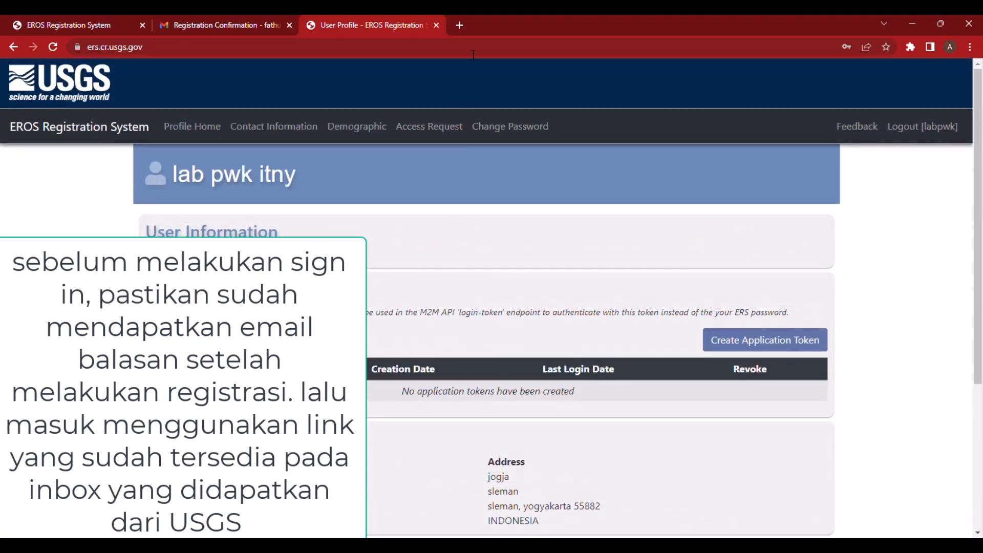
pyautogui.click(459, 24)
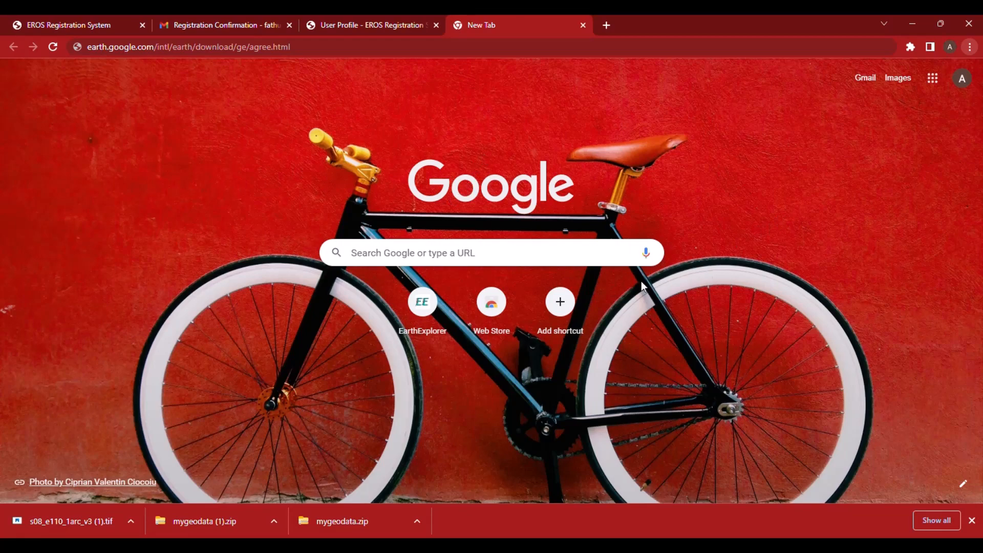
pyautogui.click(421, 306)
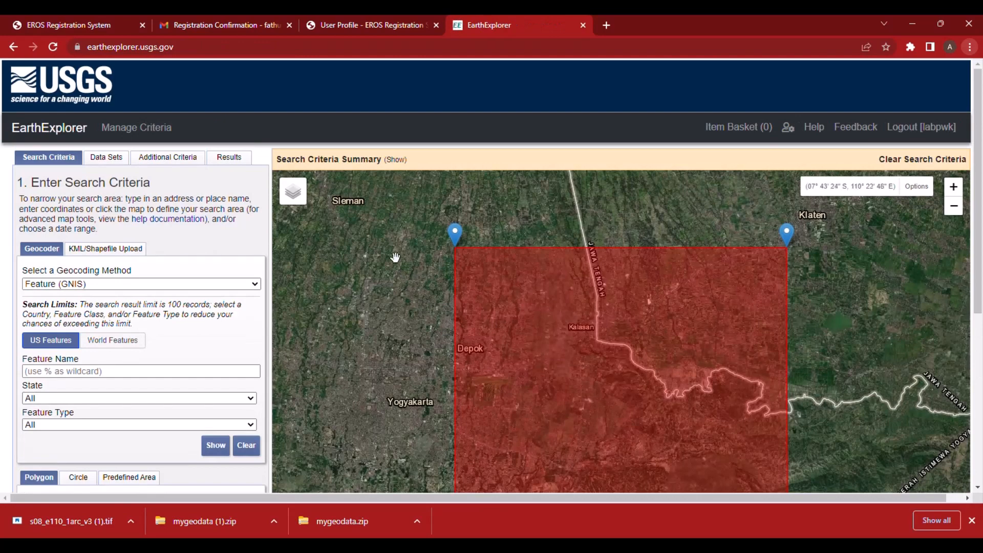
# Step: Remove all four existing polygon coordinates from the search area
pyautogui.scroll(-1, 192, 288)
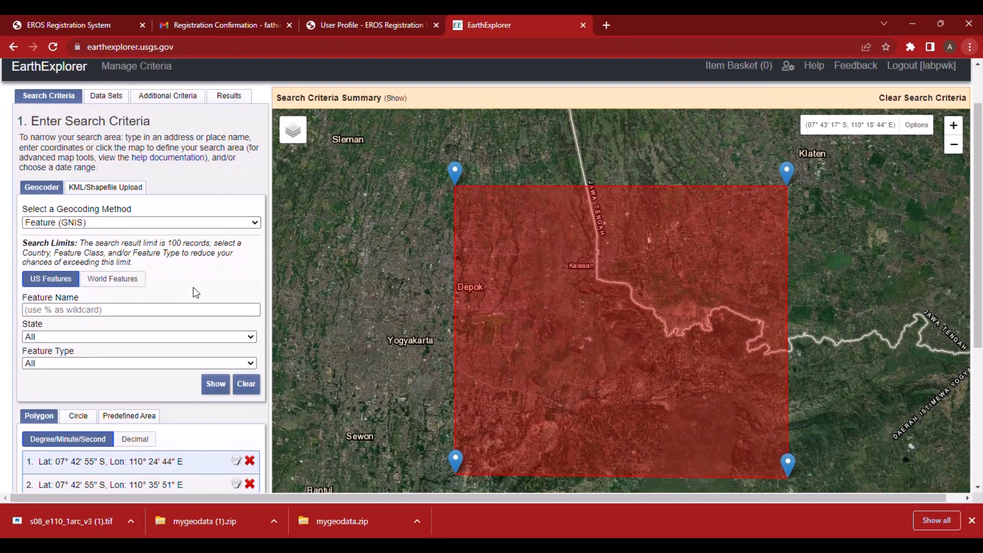
pyautogui.scroll(-1, 193, 288)
pyautogui.scroll(-1, 193, 288)
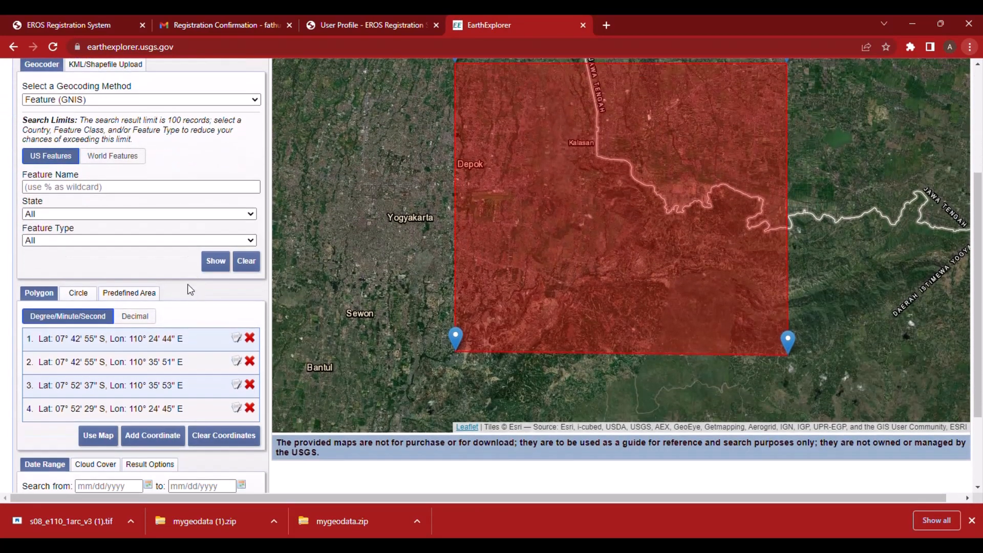
pyautogui.scroll(1, 229, 301)
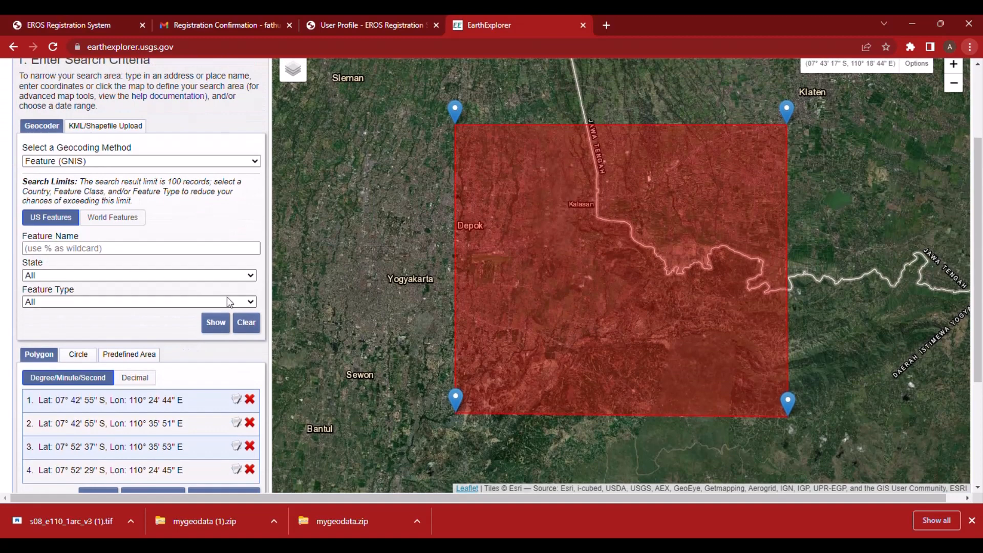
pyautogui.click(251, 401)
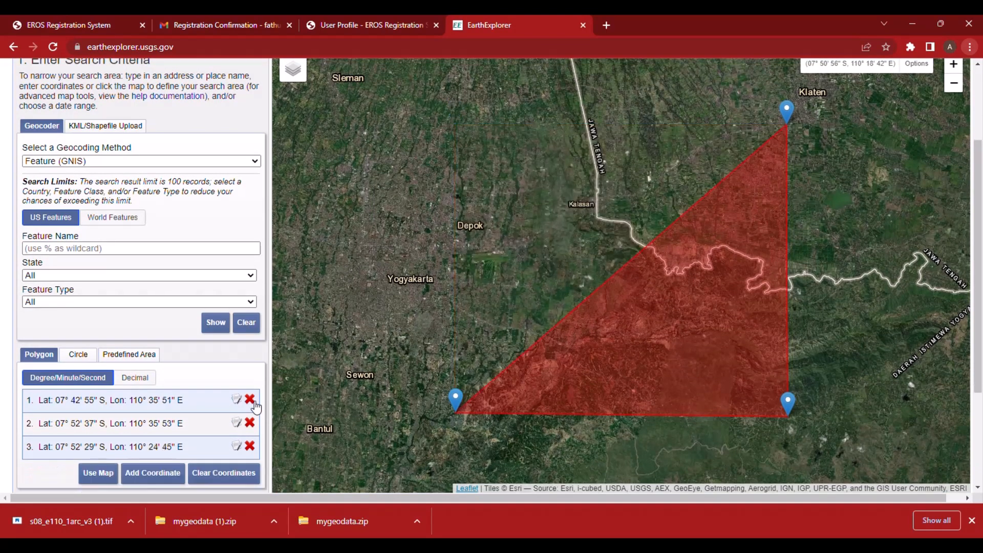
pyautogui.click(251, 400)
pyautogui.click(251, 400)
pyautogui.click(251, 400)
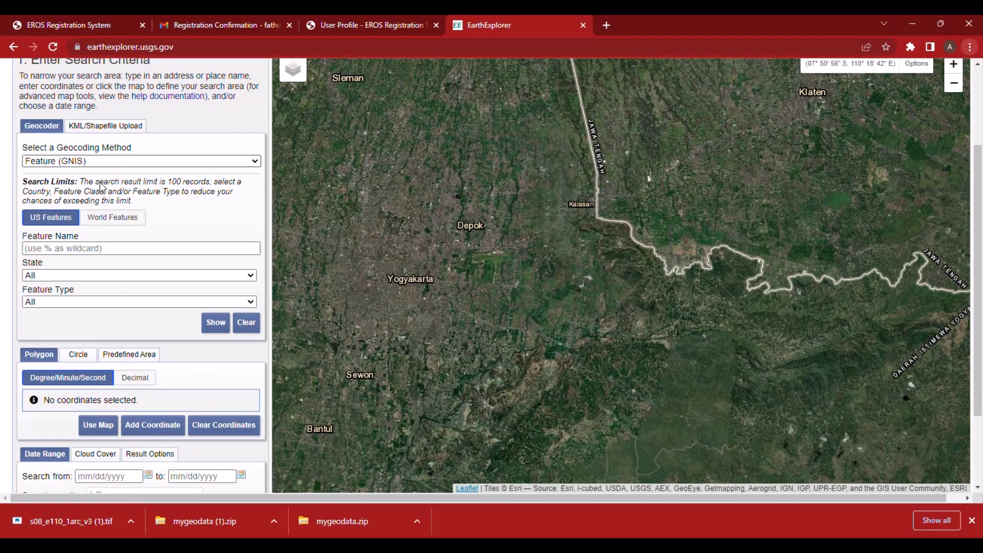
# Step: Set the geocoding method to Address/Place, search for yogyakarta and show the Yogyakarta City result on the map
pyautogui.press('Up')
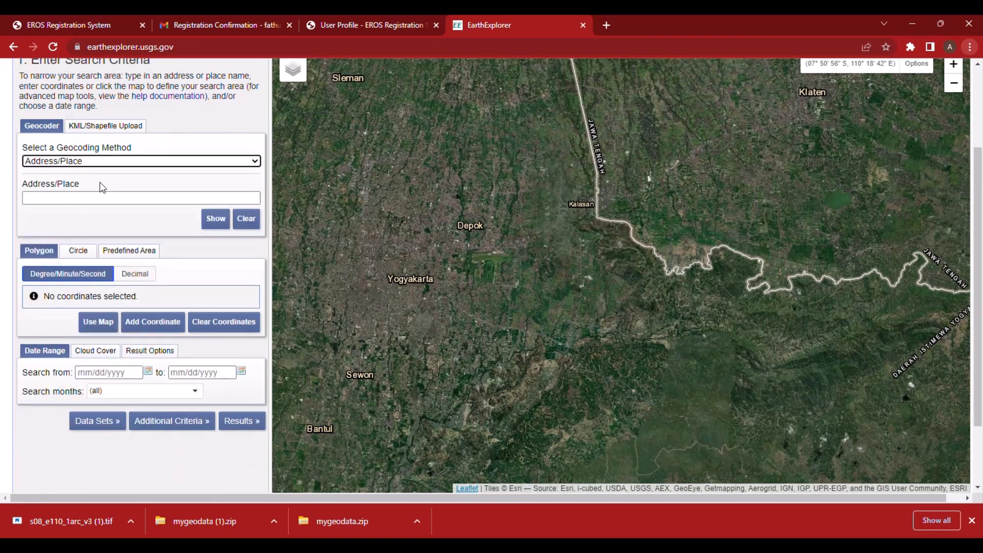
pyautogui.click(110, 199)
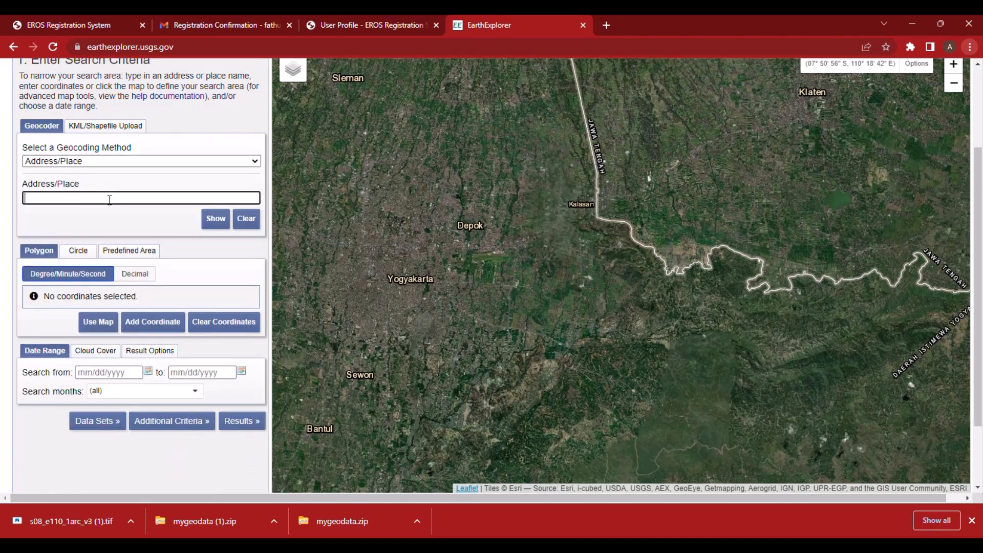
pyautogui.write('yogyakarta')
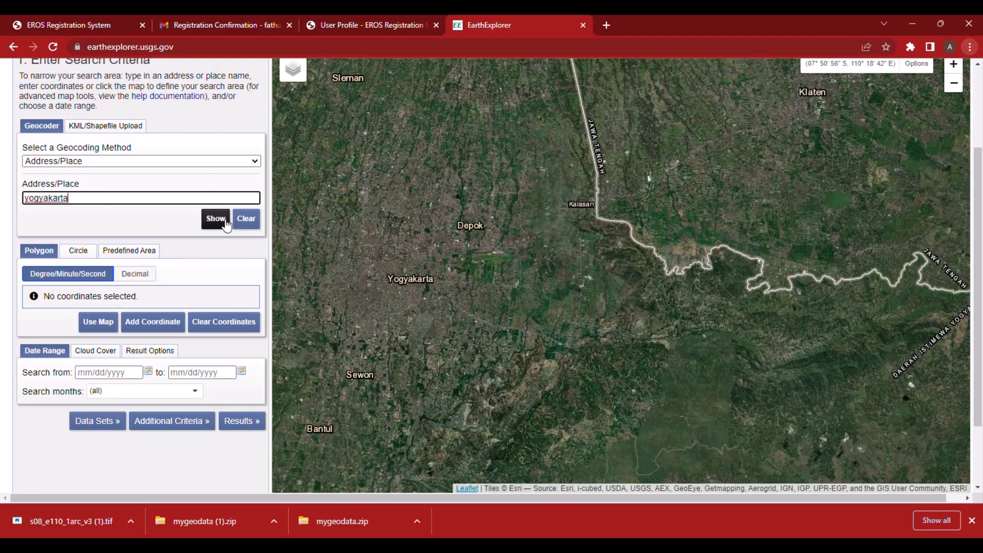
pyautogui.click(216, 220)
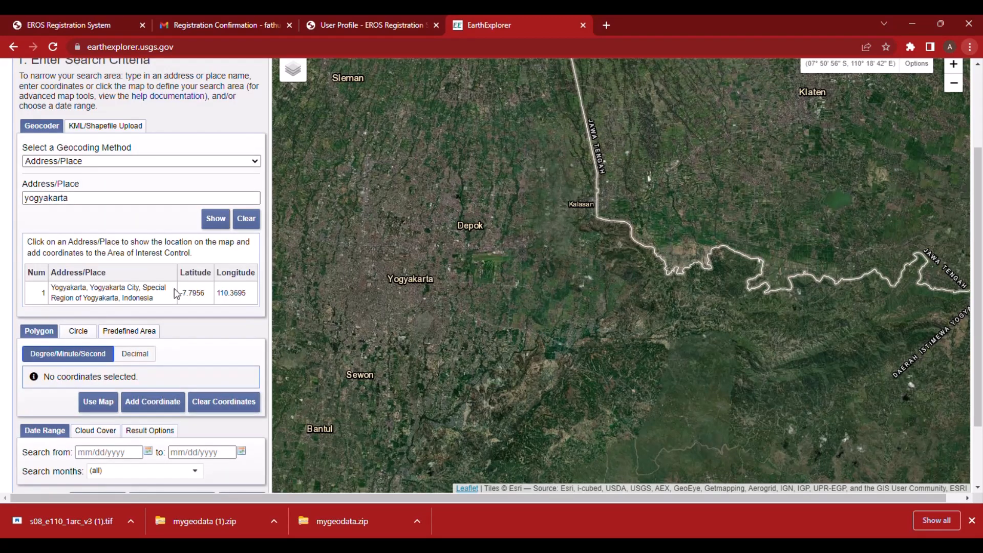
pyautogui.click(123, 298)
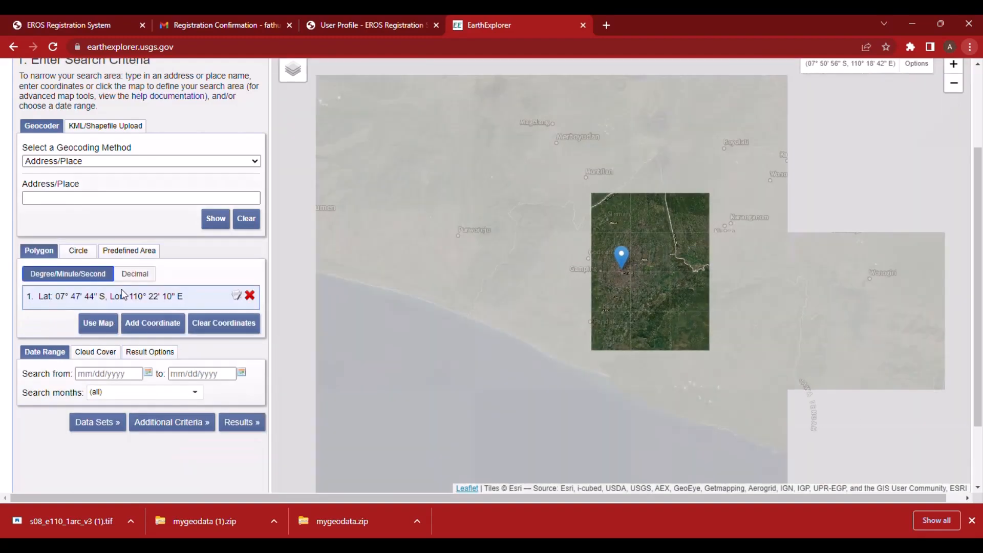
# Step: Centre the map on the area between Yogyakarta and Klaten and delete the single Yogyakarta coordinate from the polygon list
pyautogui.scroll(3, 661, 287)
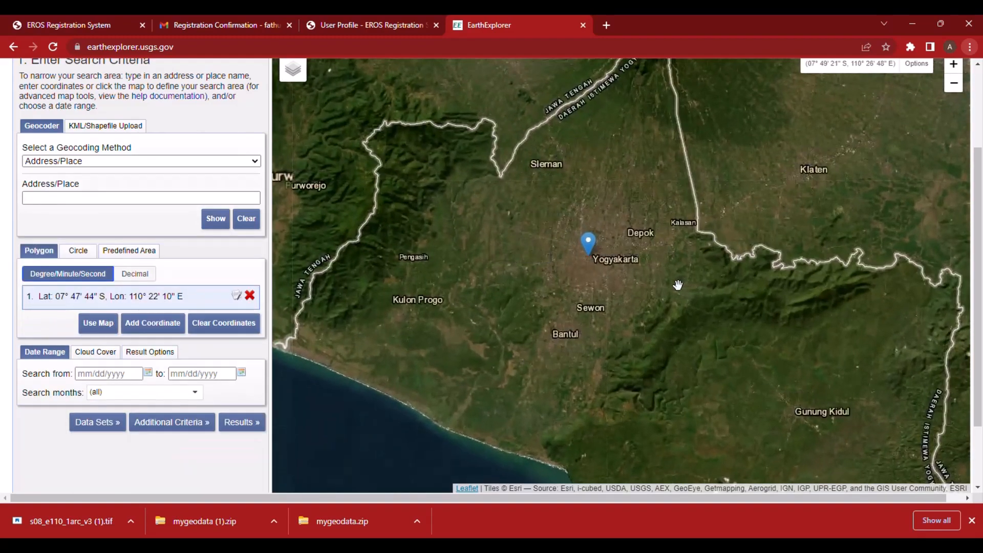
pyautogui.scroll(2, 724, 171)
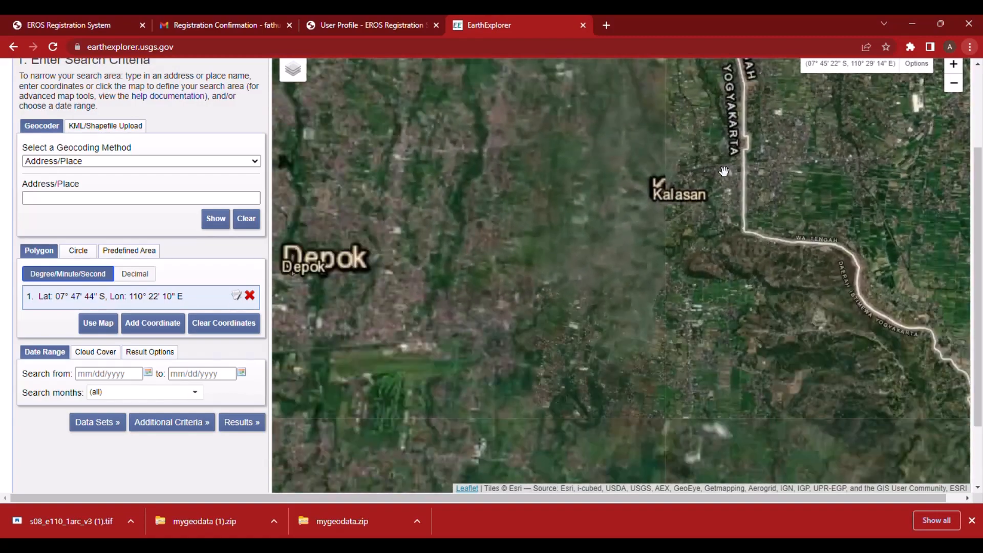
pyautogui.scroll(-1, 724, 171)
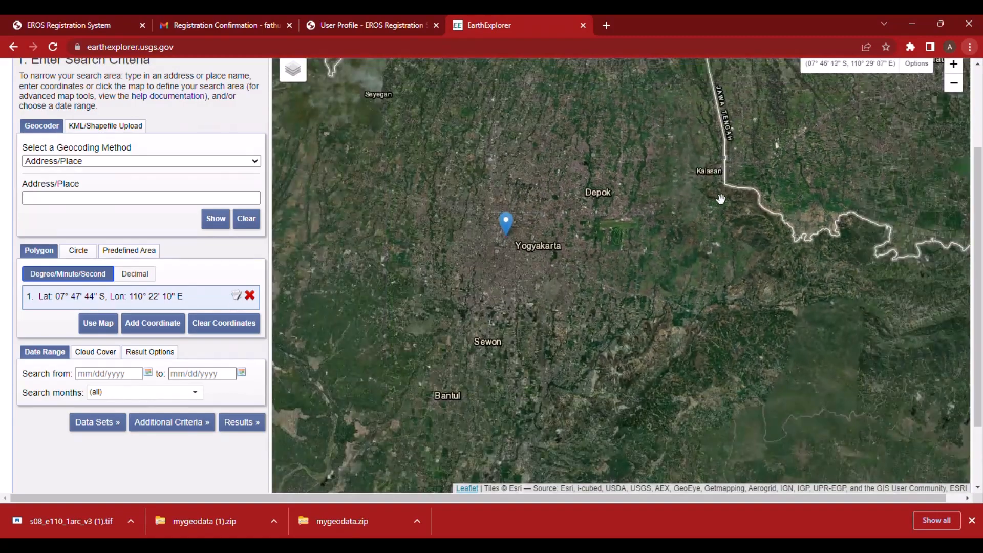
pyautogui.moveTo(702, 217); pyautogui.dragTo(617, 258)
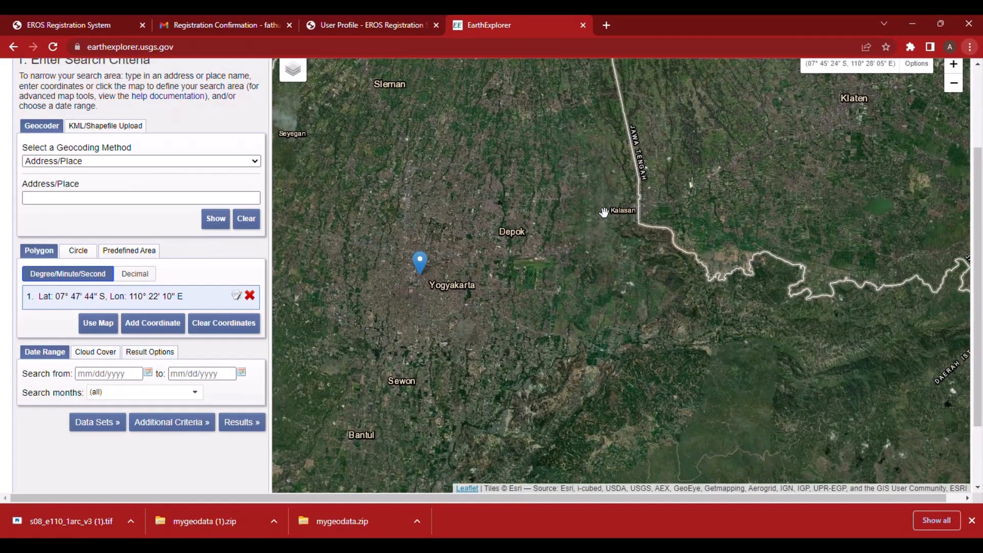
pyautogui.scroll(1, 613, 231)
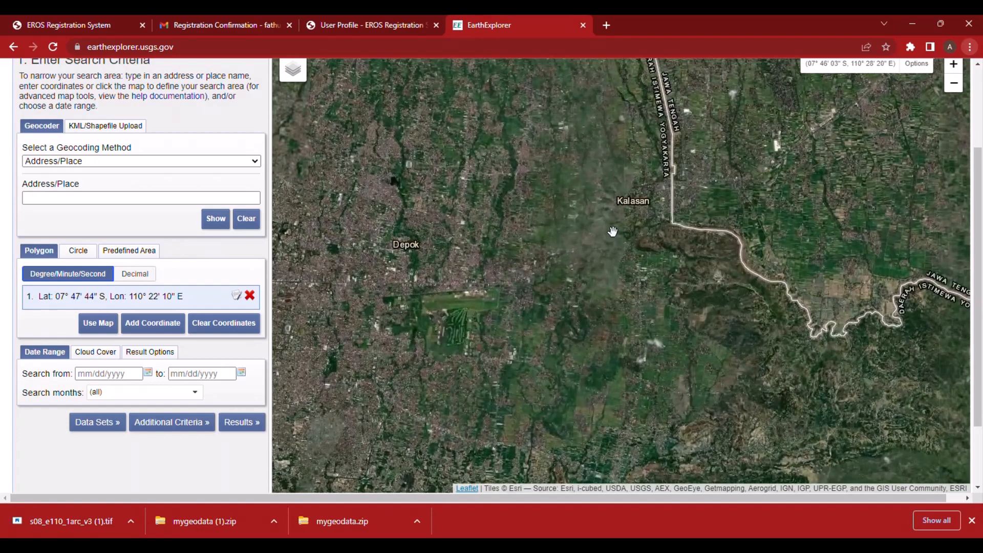
pyautogui.scroll(-1, 613, 231)
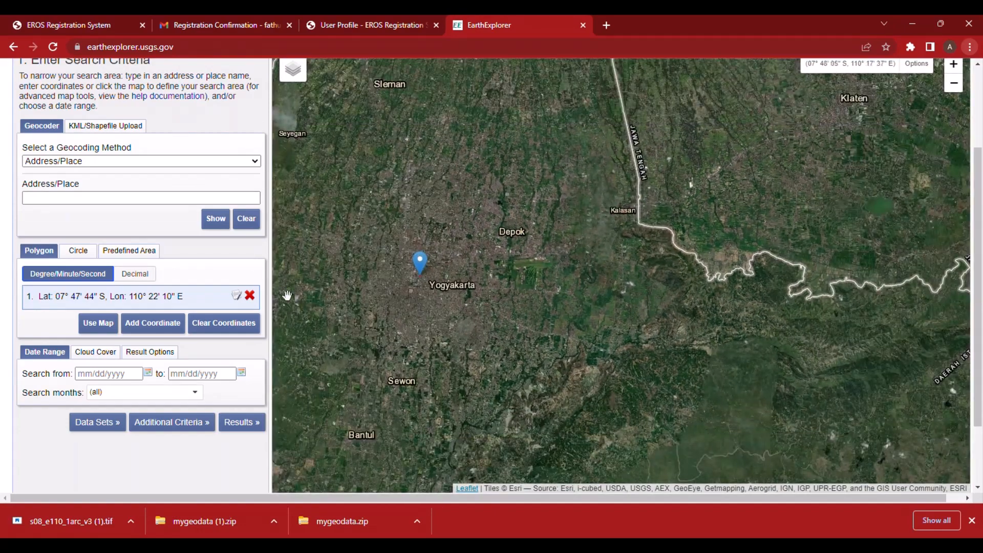
pyautogui.click(249, 296)
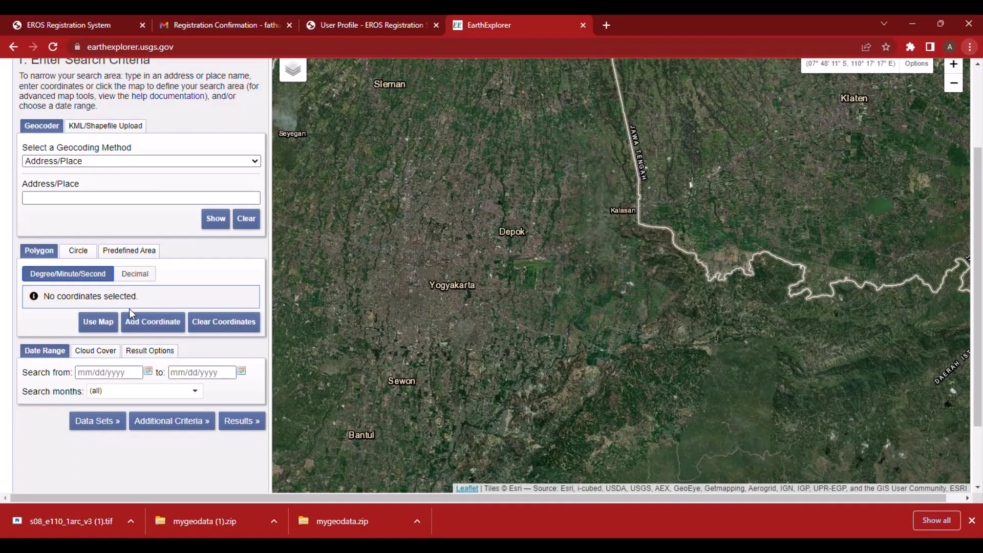
# Step: Plot a four-corner polygon east of Yogyakarta, about 07°43' to 07°52' S and 110°23' to 110°34' E, and straighten its two southern corners
pyautogui.click(456, 160)
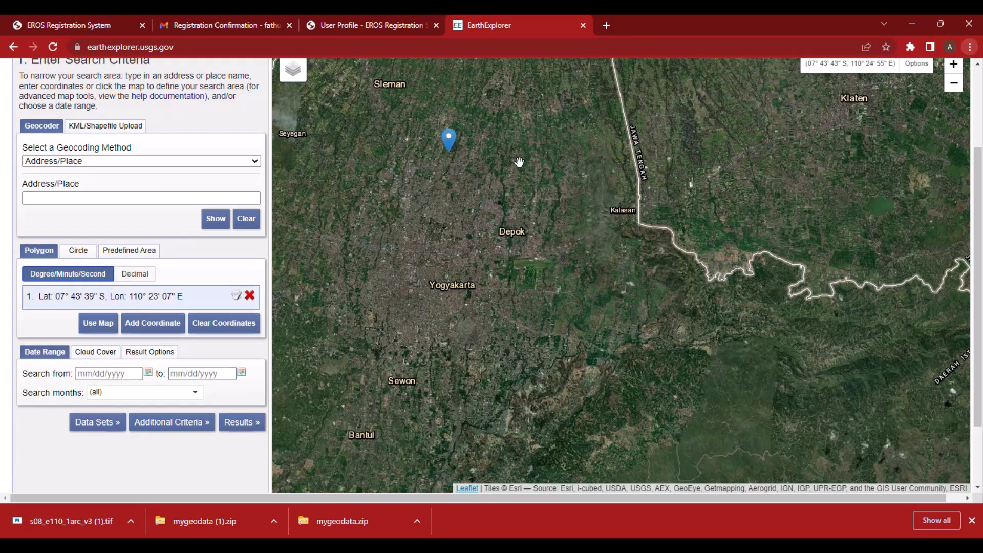
pyautogui.click(771, 150)
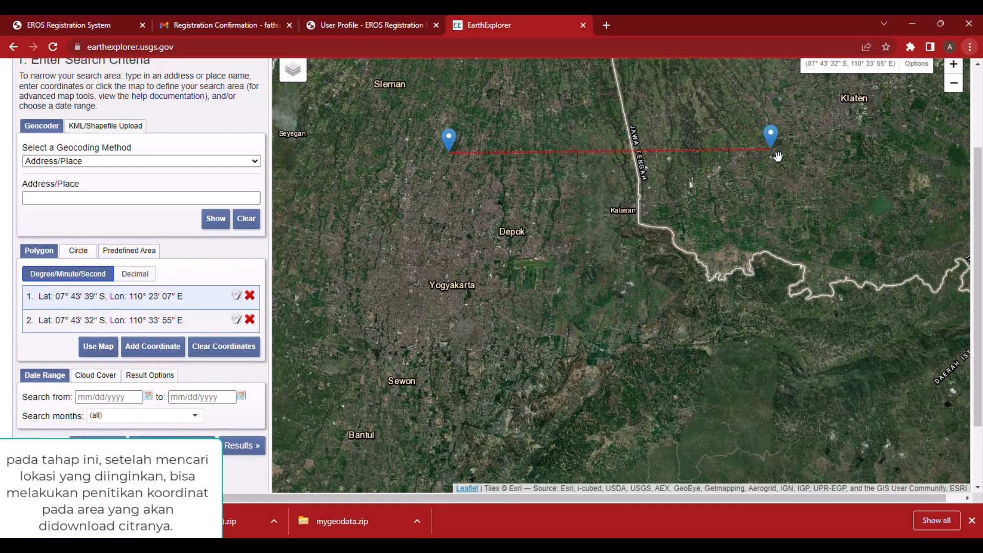
pyautogui.click(785, 421)
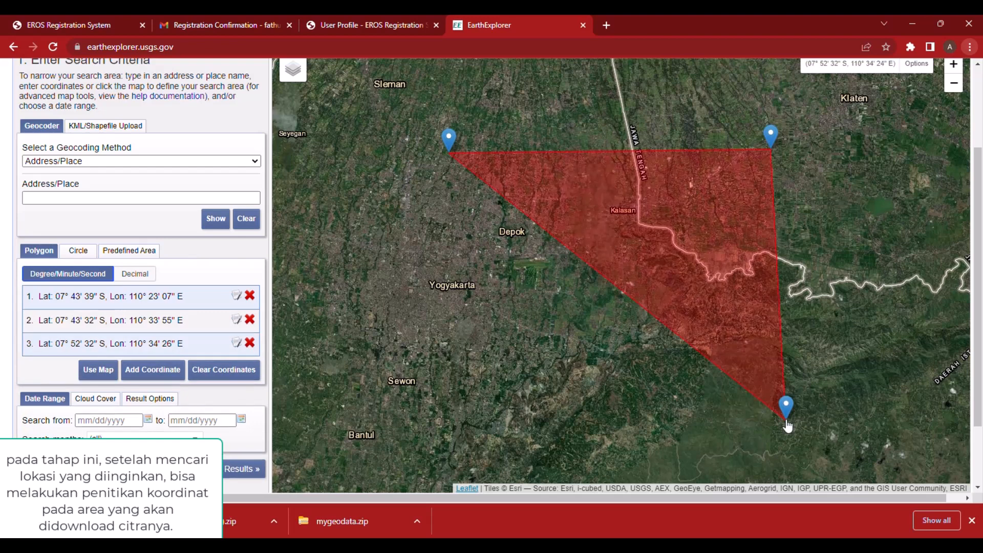
pyautogui.click(462, 420)
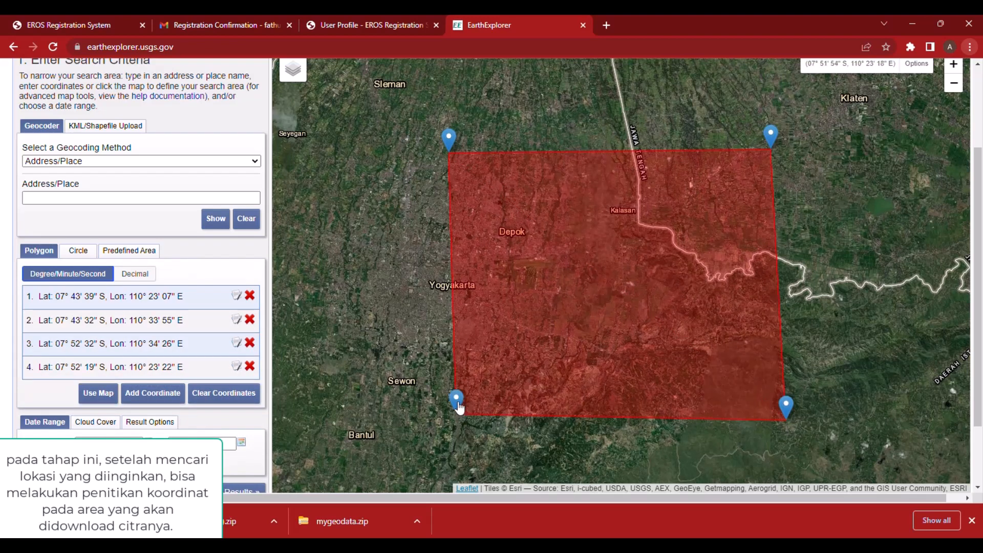
pyautogui.moveTo(459, 408); pyautogui.dragTo(459, 417)
pyautogui.moveTo(788, 410); pyautogui.dragTo(787, 413)
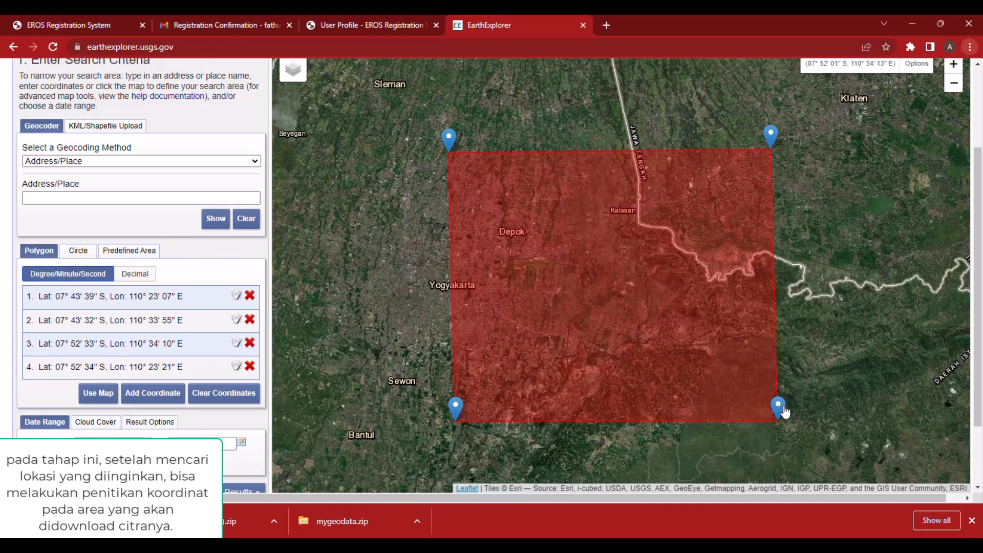
# Step: Go on to the data sets and keep SRTM 1 Arc-Second Global selected in the SRTM group under Digital Elevation
pyautogui.scroll(-1, 130, 419)
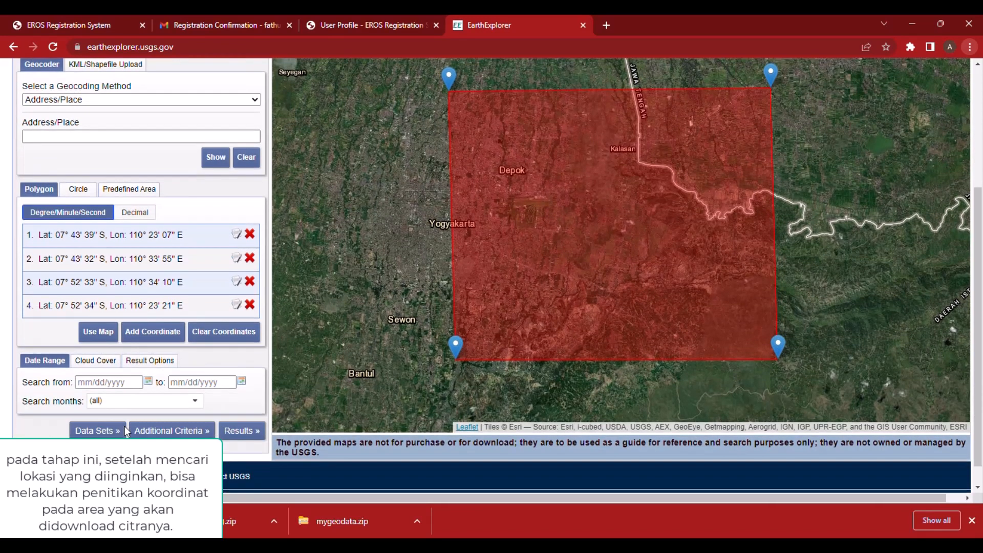
pyautogui.click(123, 429)
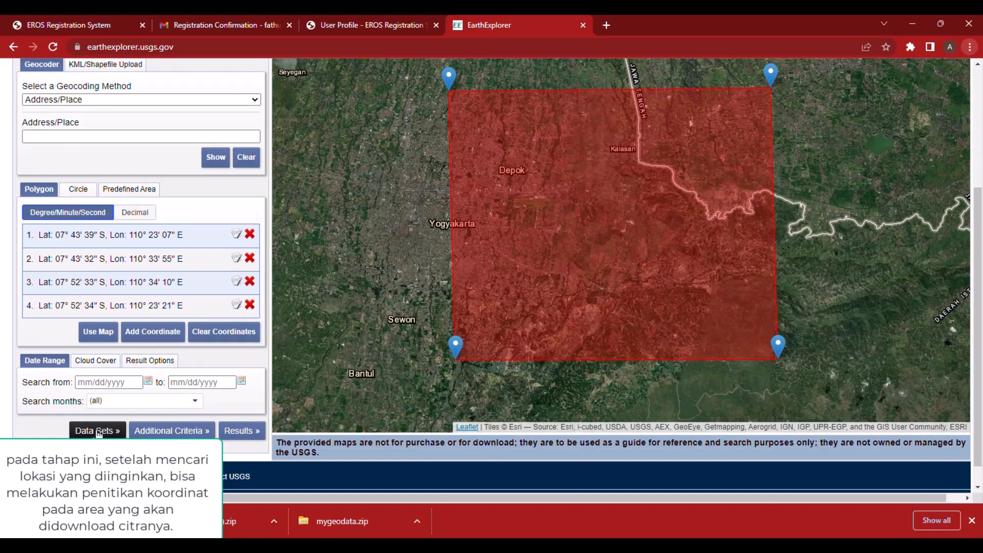
pyautogui.scroll(3, 99, 430)
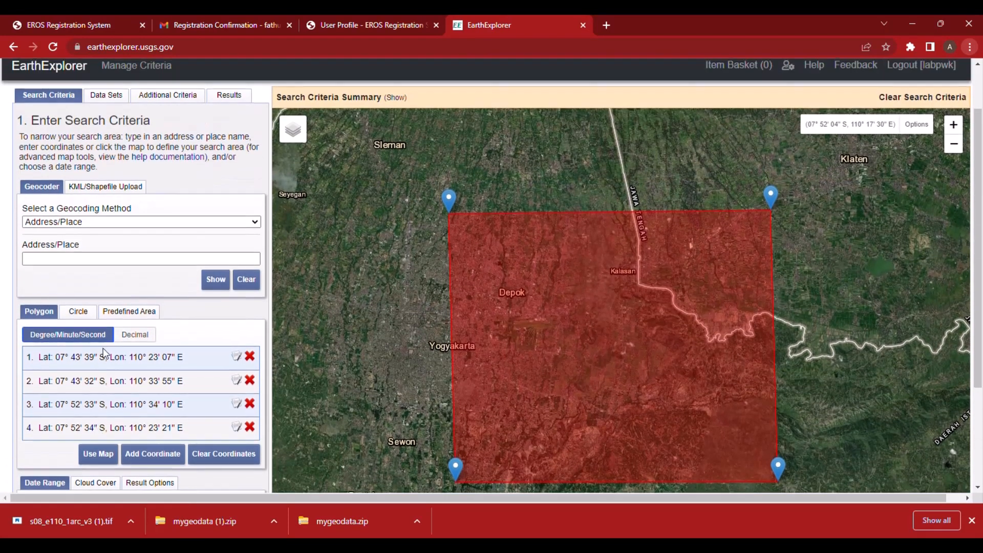
pyautogui.scroll(-3, 103, 369)
pyautogui.click(111, 404)
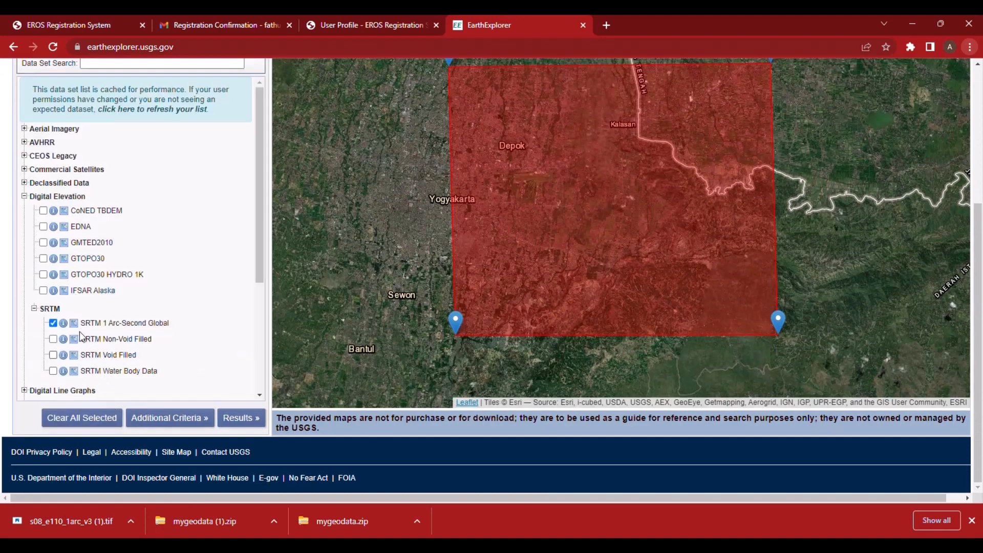
pyautogui.click(26, 197)
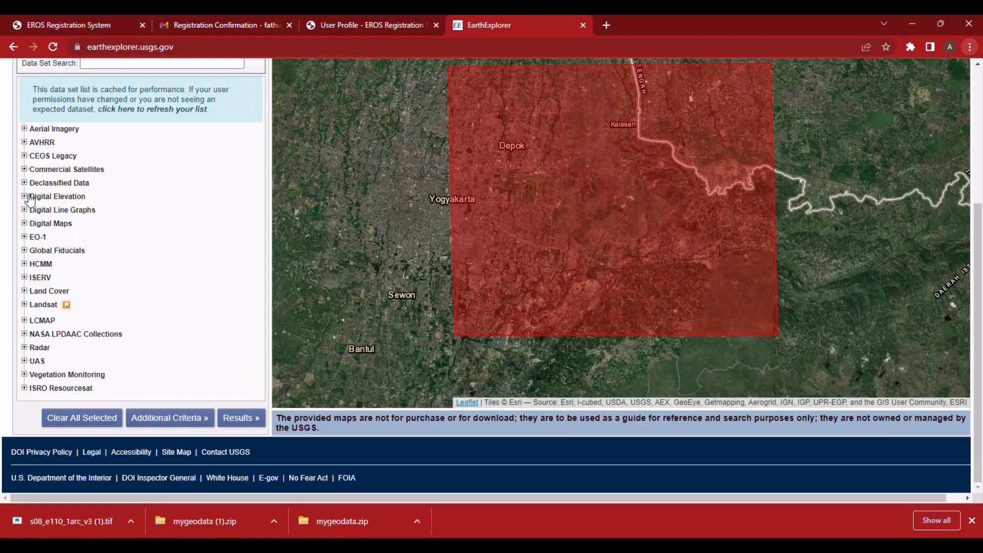
pyautogui.click(27, 197)
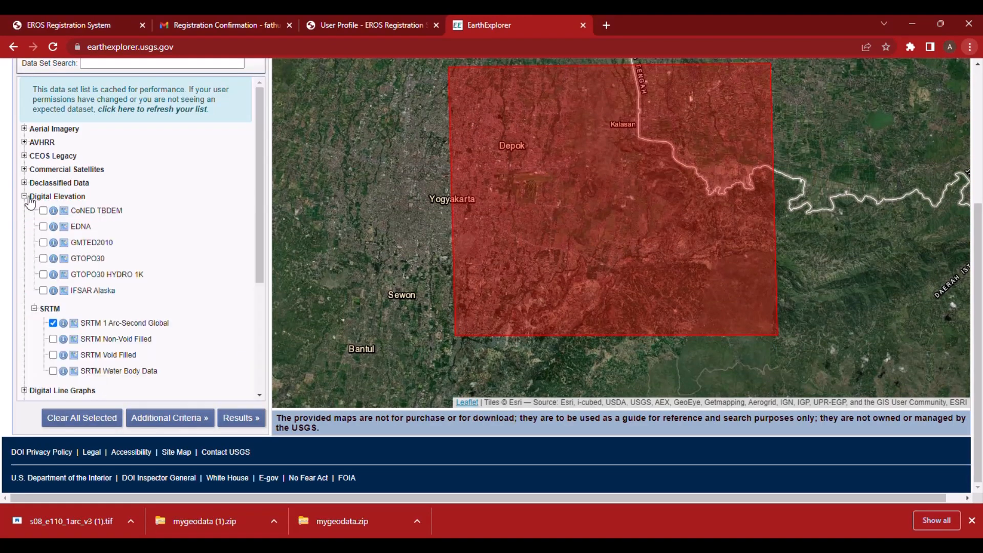
pyautogui.click(35, 309)
pyautogui.click(34, 309)
pyautogui.click(53, 323)
pyautogui.scroll(-1, 123, 344)
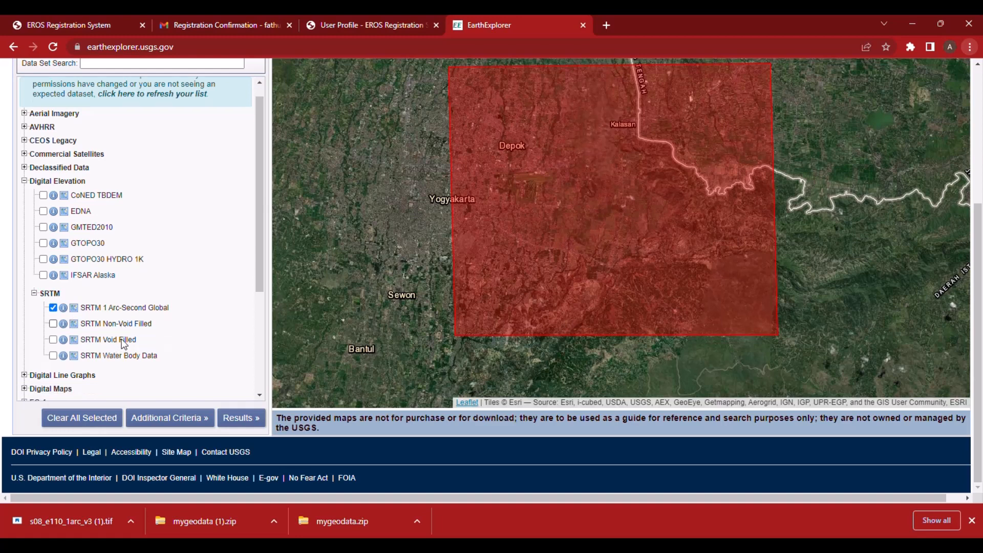
# Step: Display the search results and download the scene SRTM1S08E110V3 in the GeoTIFF 1 Arc-second format
pyautogui.click(241, 418)
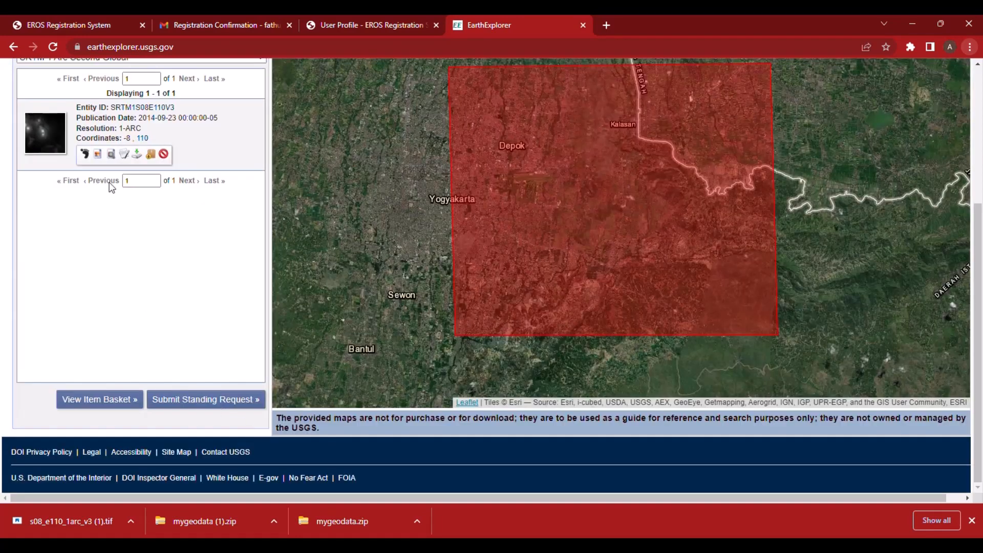
pyautogui.scroll(3, 53, 306)
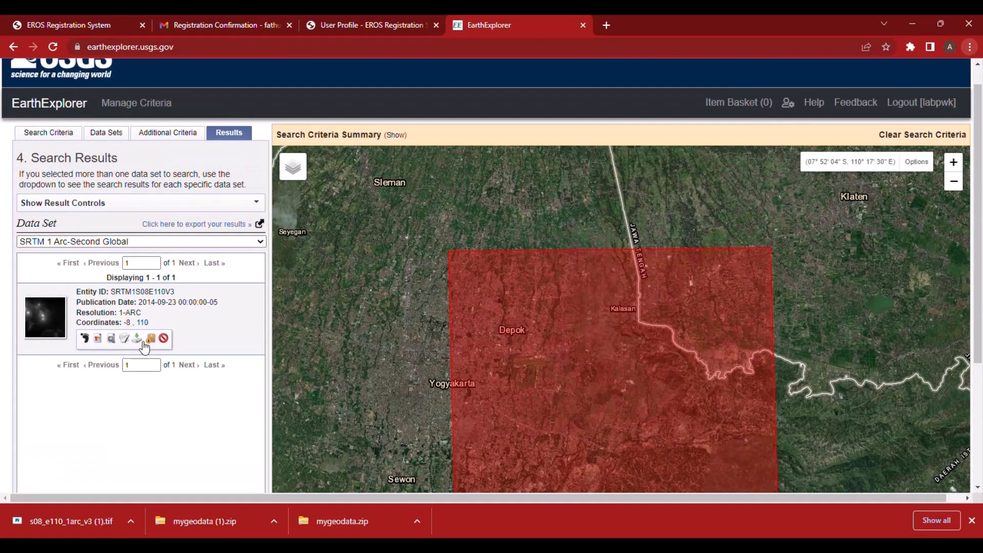
pyautogui.click(140, 340)
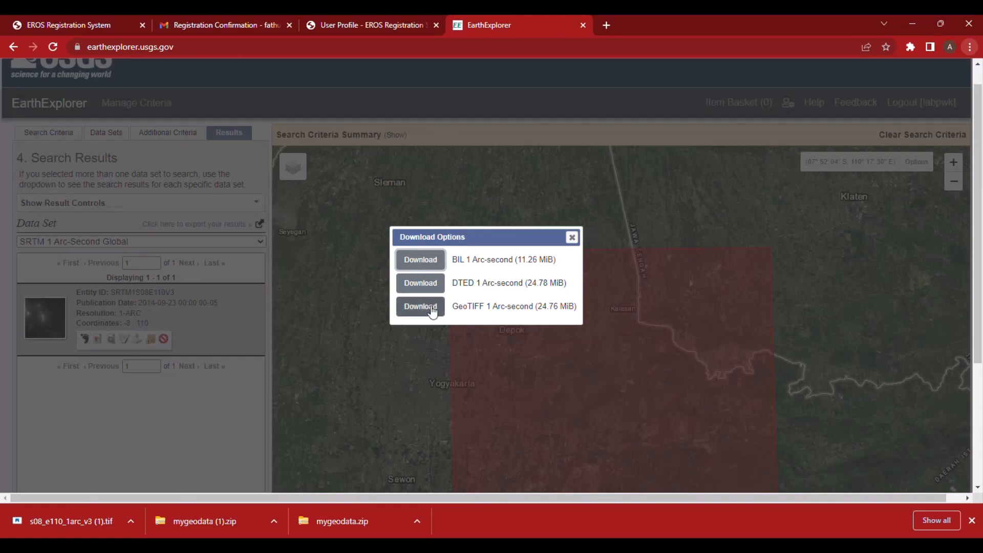
pyautogui.click(433, 308)
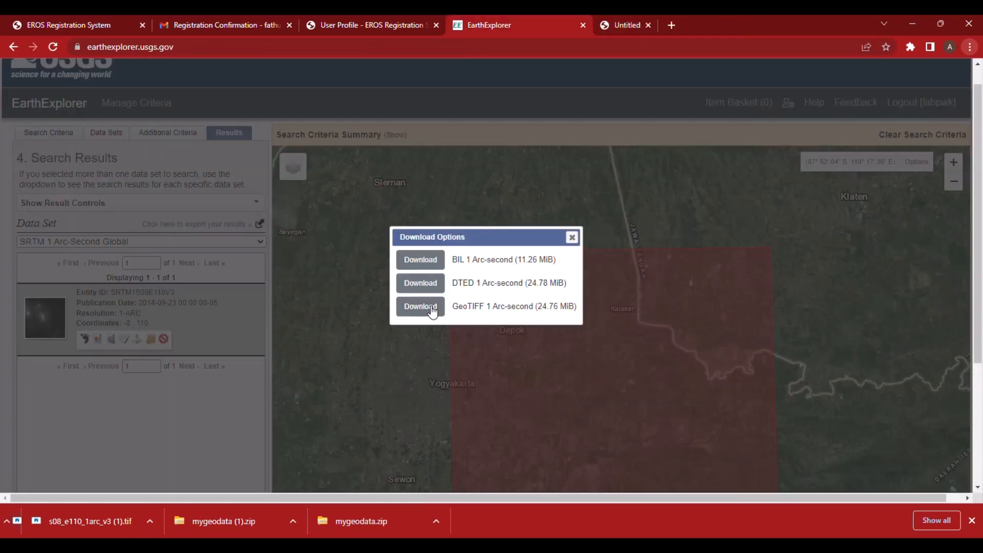